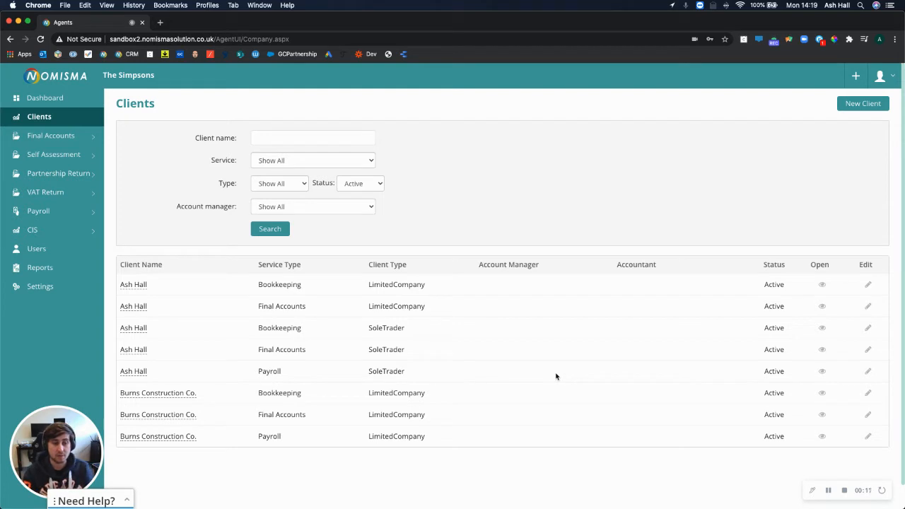
Open the sole-trader client's empty Payroll dashboard and start a new employee
{"action": "left_click_drag", "start_coordinate": [407, 373], "coordinate": [134, 373]}
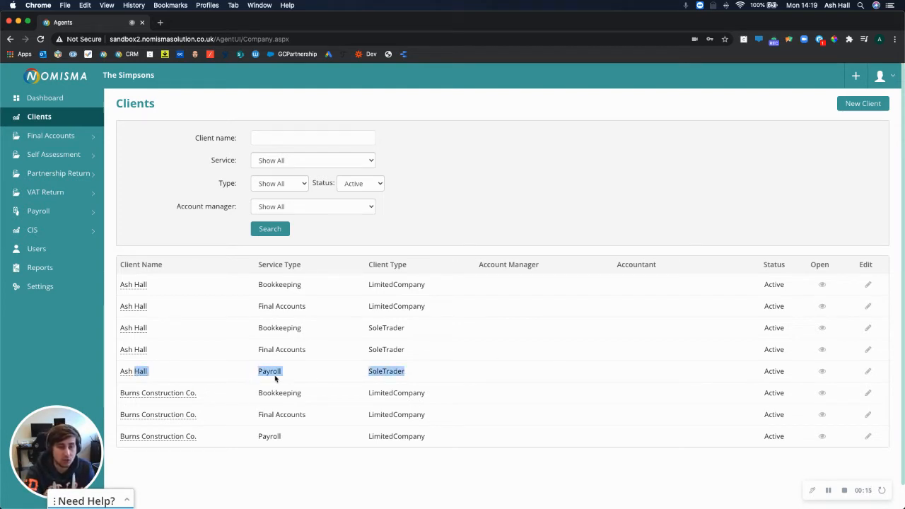
{"action": "left_click_drag", "start_coordinate": [283, 373], "coordinate": [266, 369]}
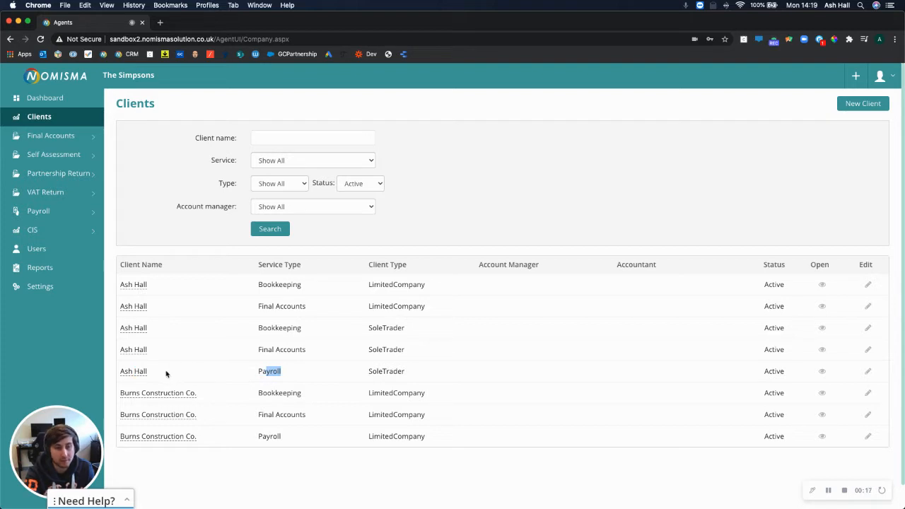
{"action": "left_click", "coordinate": [133, 373]}
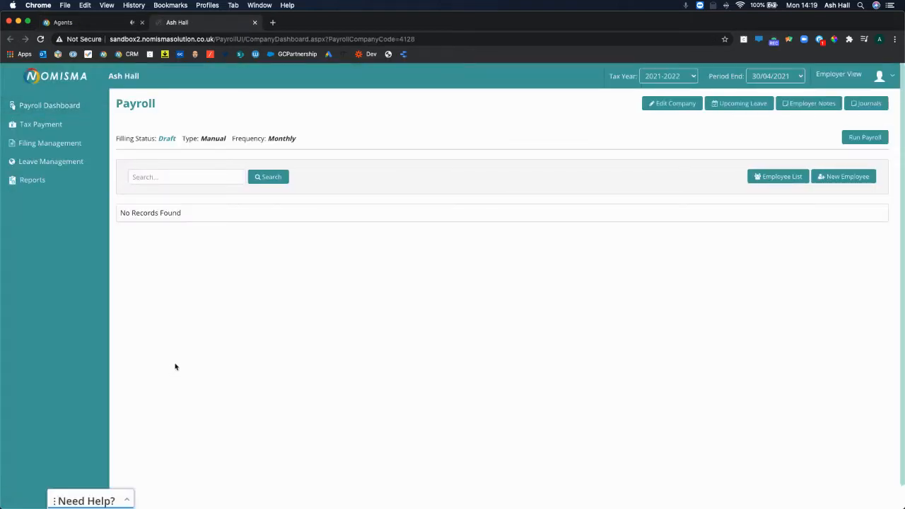
{"action": "left_click", "coordinate": [62, 21]}
{"action": "left_click", "coordinate": [173, 23]}
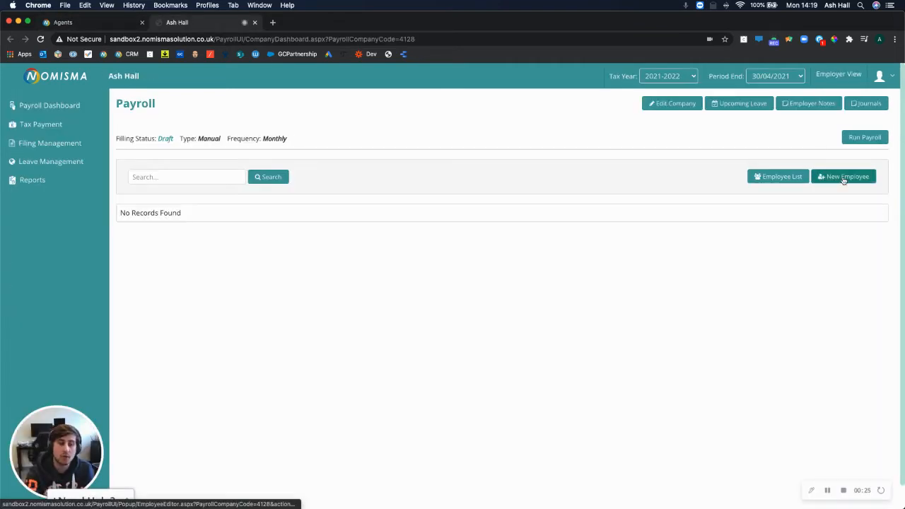
{"action": "left_click", "coordinate": [843, 181]}
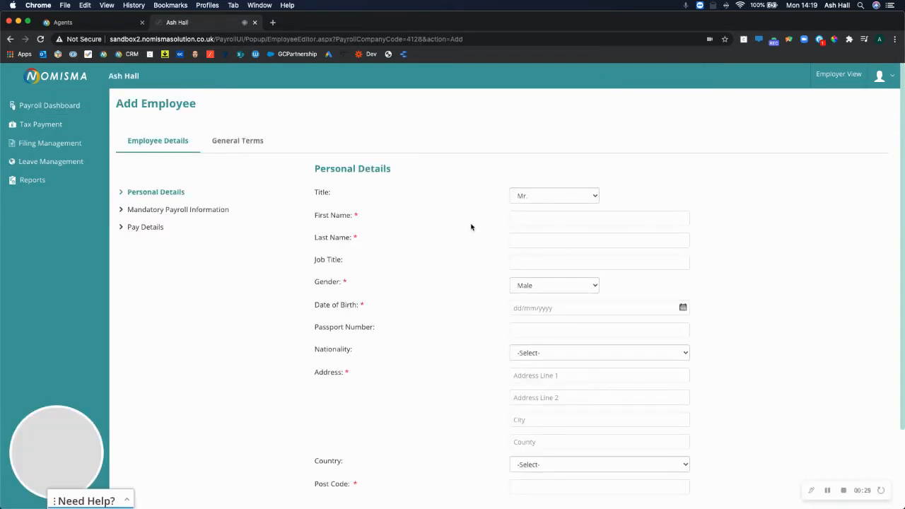
Enter the employee's first and last name, job title Accountant and birth date 01/01/1985
{"action": "left_click", "coordinate": [541, 216]}
{"action": "key", "text": "Tab"}
{"action": "key", "text": "Tab"}
{"action": "type", "text": "Accountant"}
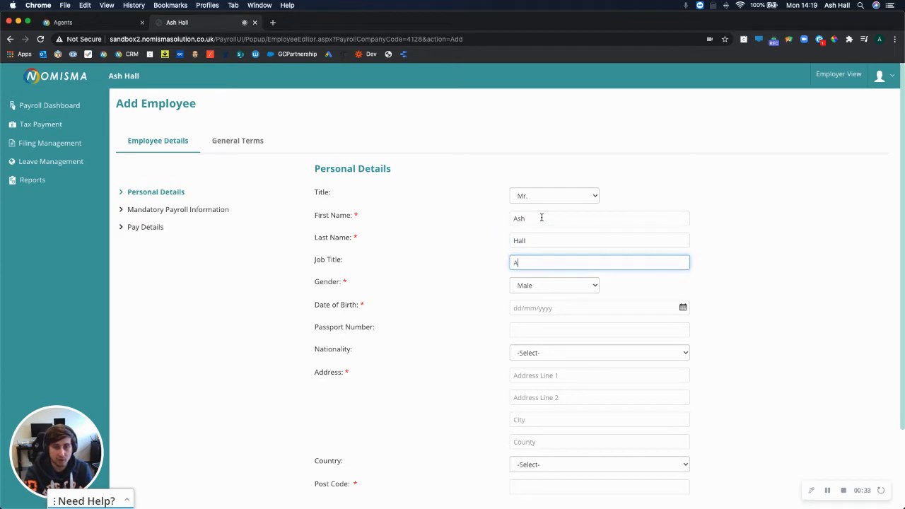
{"action": "key", "text": "Tab"}
{"action": "key", "text": "Tab"}
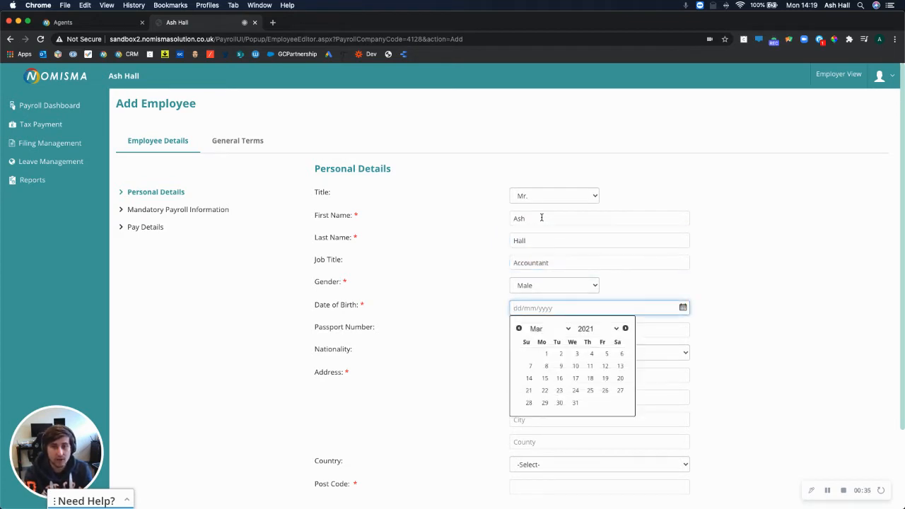
{"action": "type", "text": "01/01/2"}
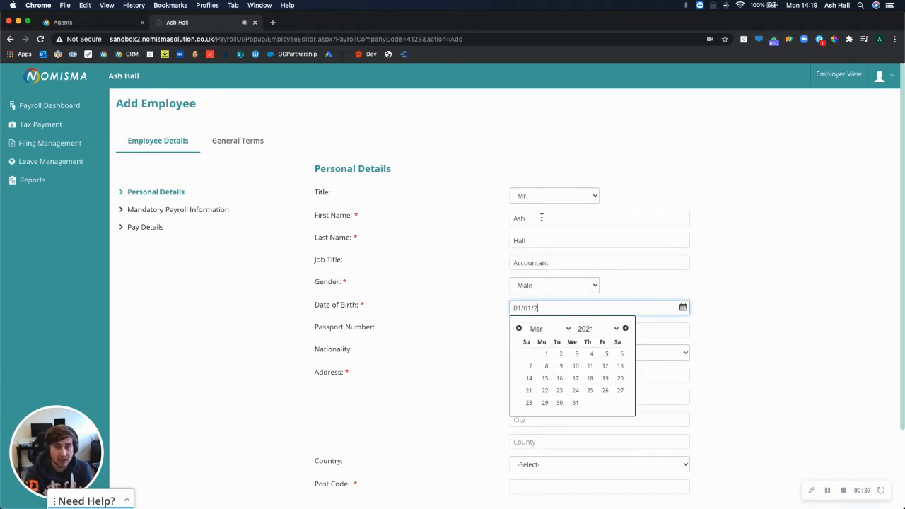
{"action": "key", "text": "BackSpace"}
{"action": "type", "text": "1985"}
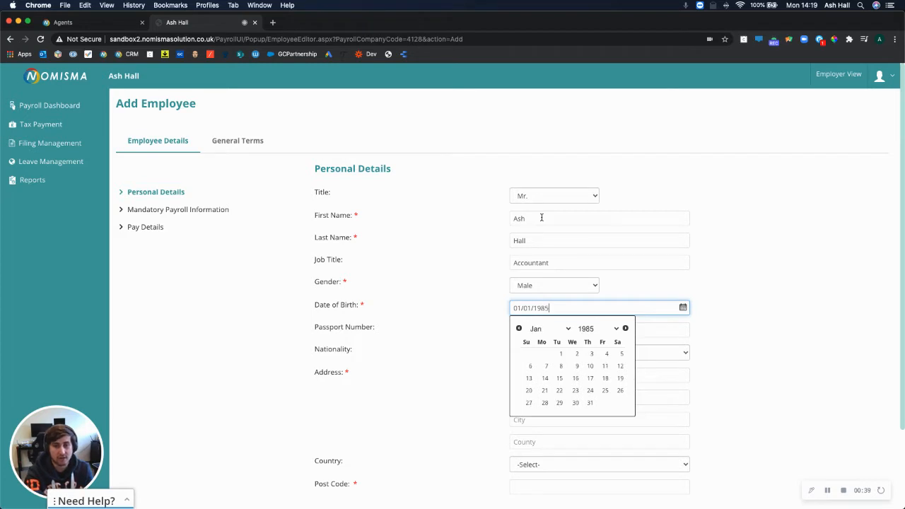
{"action": "key", "text": "Tab"}
Set nationality to British and fill in the address lines, city, county, country and post code
{"action": "scroll", "coordinate": [453, 350], "scroll_direction": "down", "scroll_amount": 2}
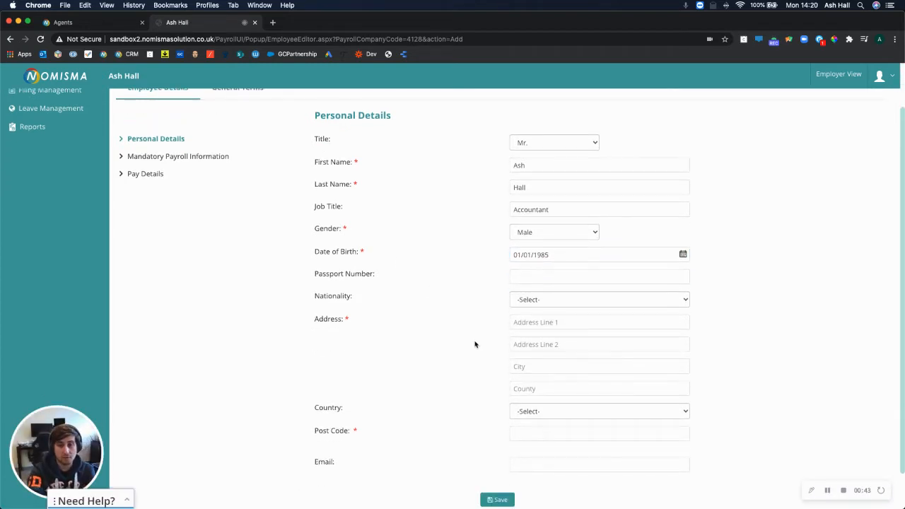
{"action": "left_click", "coordinate": [539, 305]}
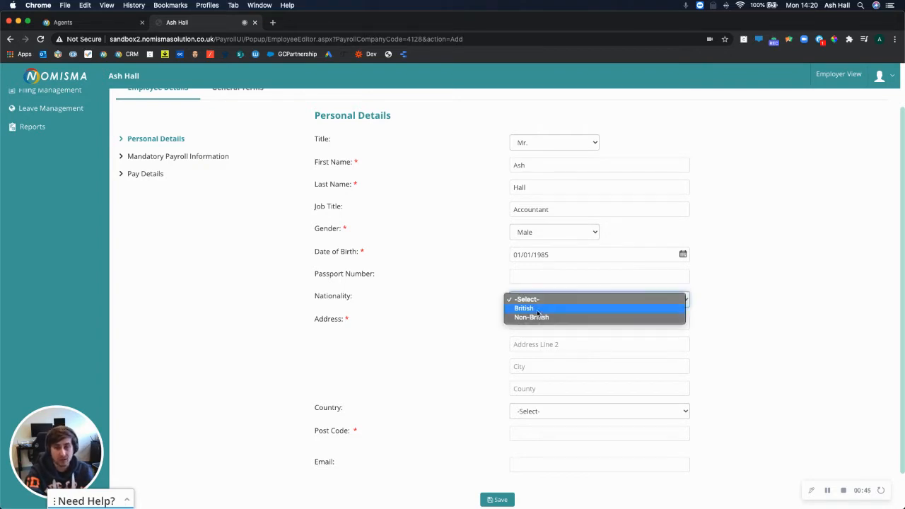
{"action": "left_click", "coordinate": [531, 309]}
{"action": "left_click", "coordinate": [526, 322]}
{"action": "type", "text": "2391293"}
{"action": "key", "text": "Tab"}
{"action": "type", "text": "2194923"}
{"action": "key", "text": "Tab"}
{"action": "type", "text": "wdkask"}
{"action": "key", "text": "Tab"}
{"action": "type", "text": "erkwk"}
{"action": "key", "text": "Tab"}
{"action": "scroll", "coordinate": [489, 385], "scroll_direction": "down", "scroll_amount": 1}
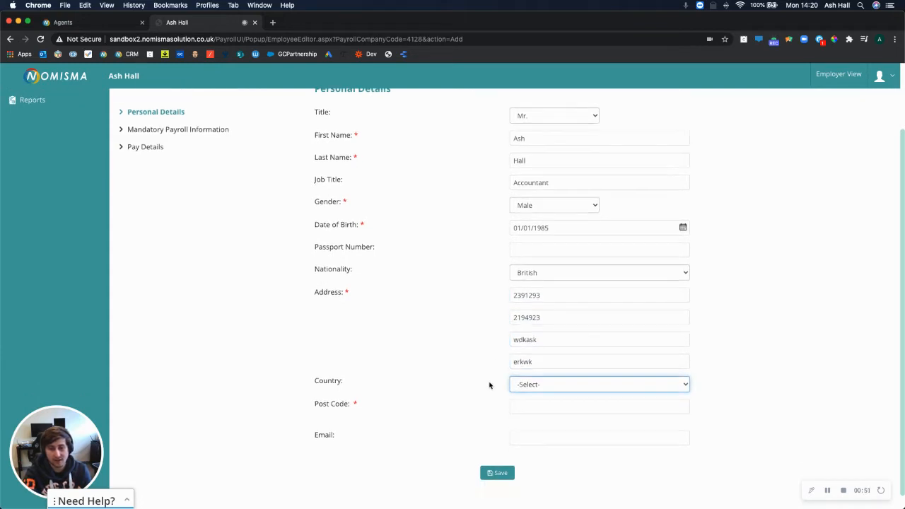
{"action": "left_click", "coordinate": [523, 384]}
{"action": "left_click", "coordinate": [532, 381]}
{"action": "left_click", "coordinate": [526, 389]}
{"action": "type", "text": "TN33 TL2"}
{"action": "key", "text": "BackSpace"}
{"action": "key", "text": "BackSpace"}
{"action": "key", "text": "BackSpace"}
{"action": "type", "text": "1L2"}
Change the country to England, correct the post code and enter the employee's e-mail address
{"action": "left_click", "coordinate": [519, 375]}
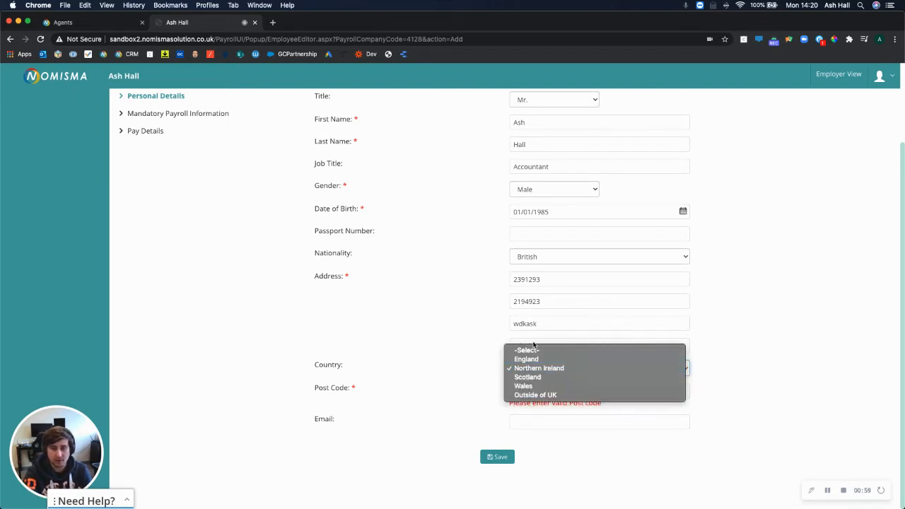
{"action": "left_click", "coordinate": [526, 359]}
{"action": "left_click", "coordinate": [556, 392]}
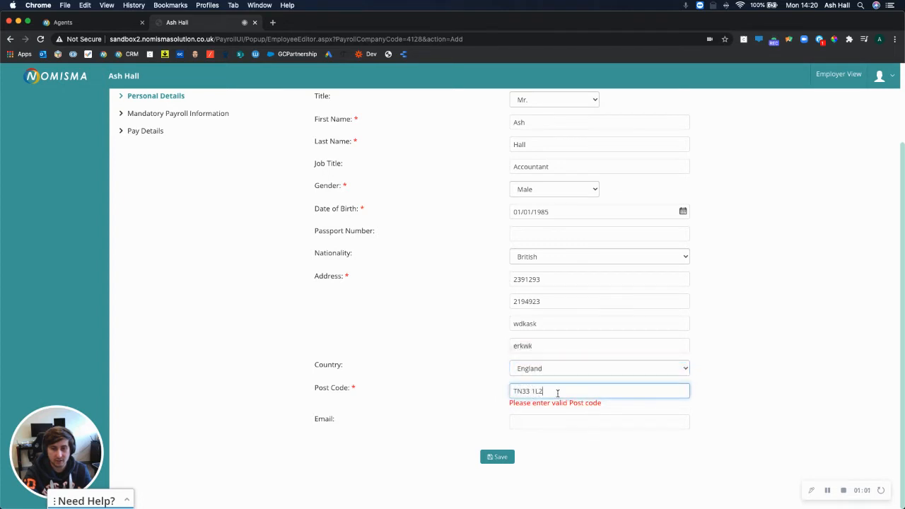
{"action": "key", "text": "BackSpace"}
{"action": "type", "text": "1"}
{"action": "key", "text": "Tab"}
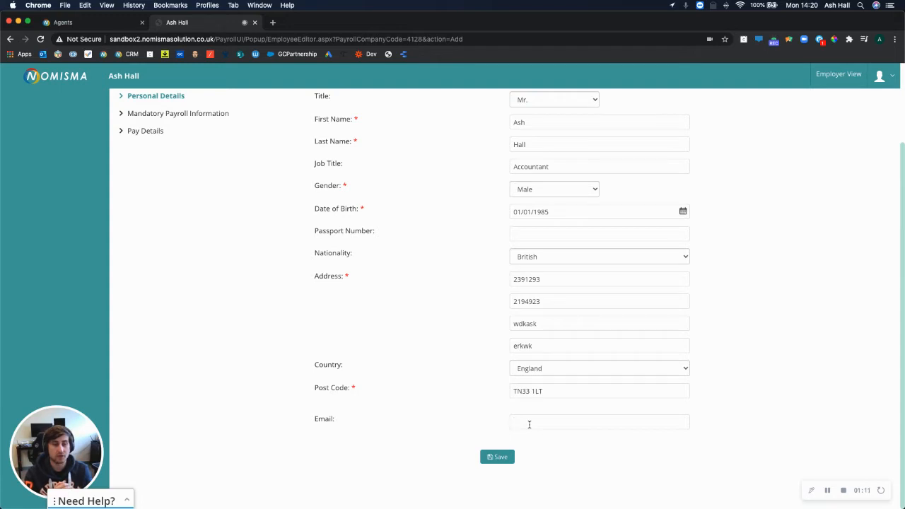
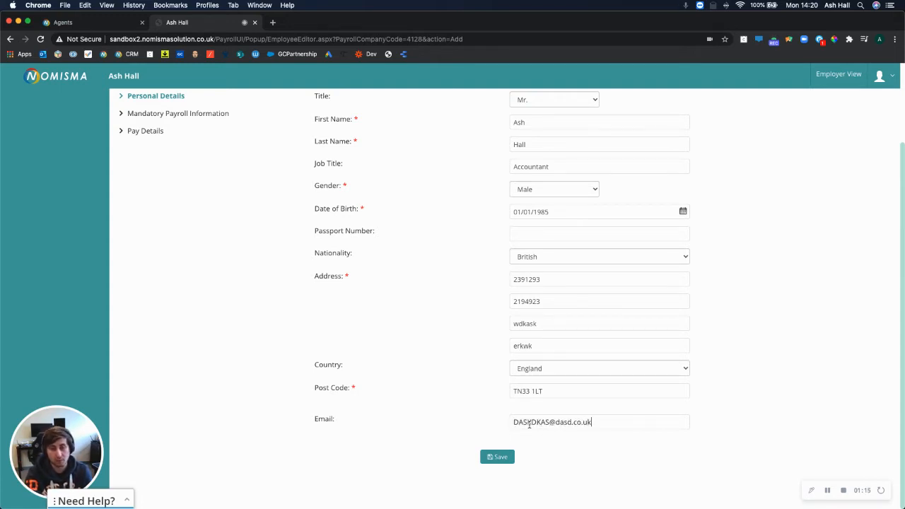
Save the personal details and move to Mandatory Payroll Information
{"action": "scroll", "coordinate": [434, 380], "scroll_direction": "up", "scroll_amount": 3}
{"action": "scroll", "coordinate": [389, 357], "scroll_direction": "down", "scroll_amount": 3}
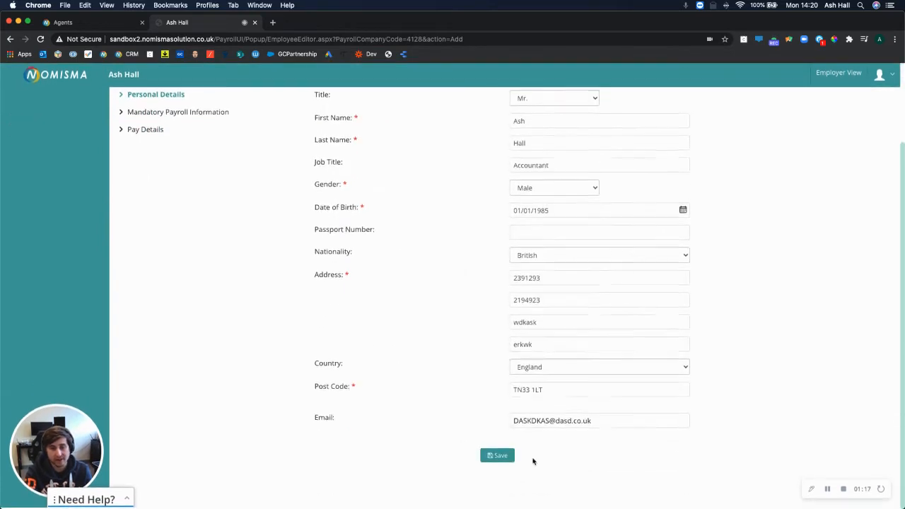
{"action": "left_click", "coordinate": [495, 454]}
{"action": "left_click", "coordinate": [190, 210]}
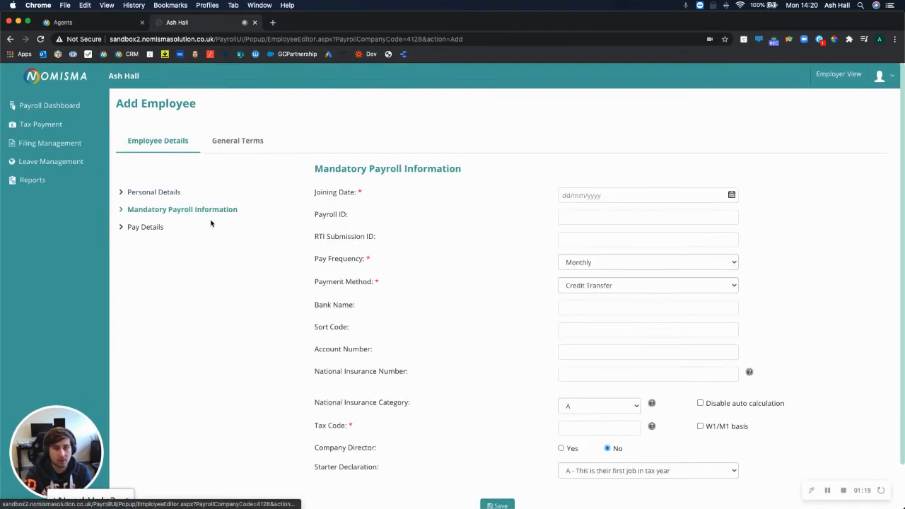
Set joining date 01/01/2020 and Payroll ID and RTI Submission ID to 100
{"action": "left_click", "coordinate": [161, 193]}
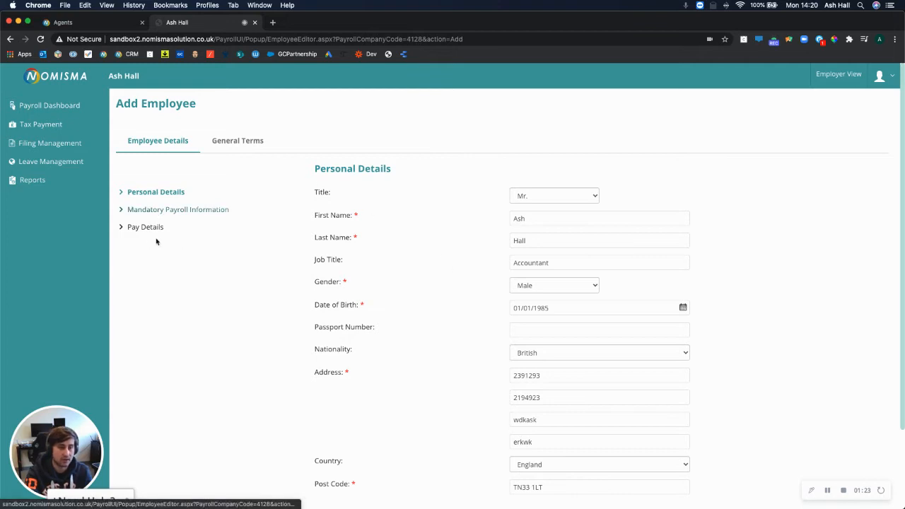
{"action": "left_click", "coordinate": [163, 209]}
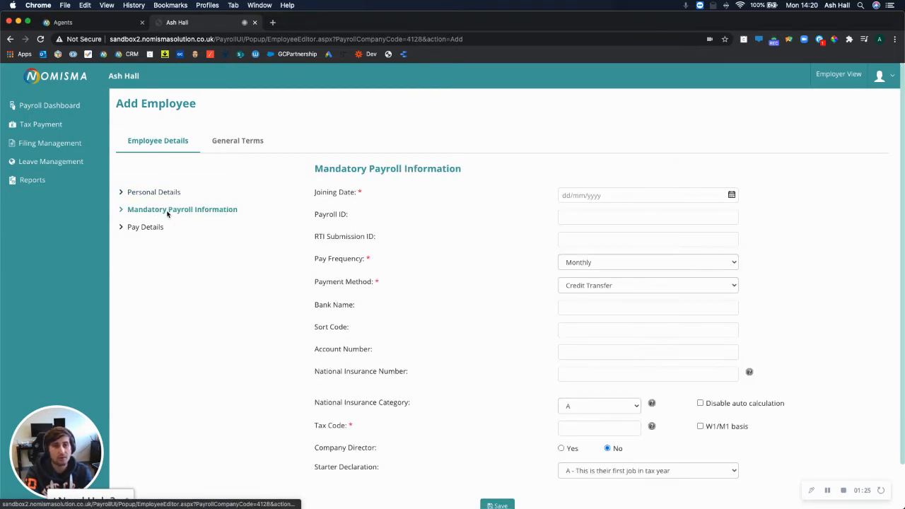
{"action": "left_click", "coordinate": [578, 198]}
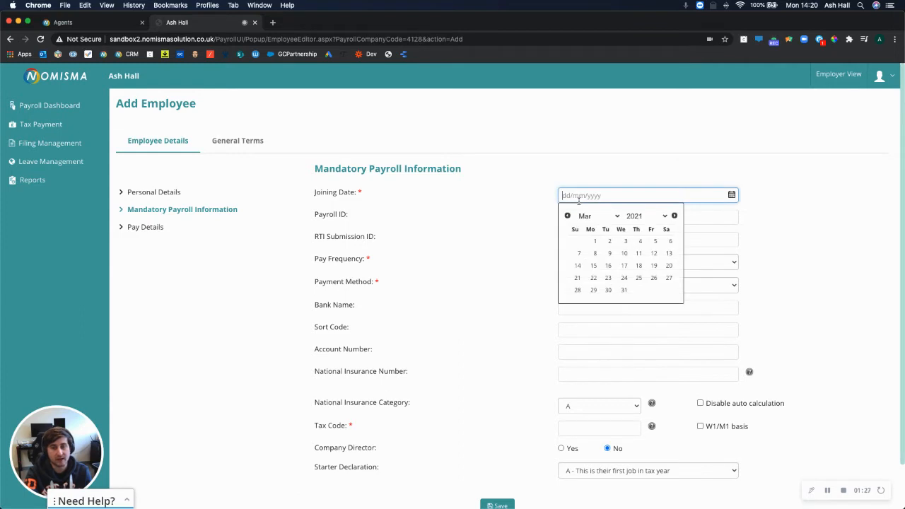
{"action": "type", "text": "01012020"}
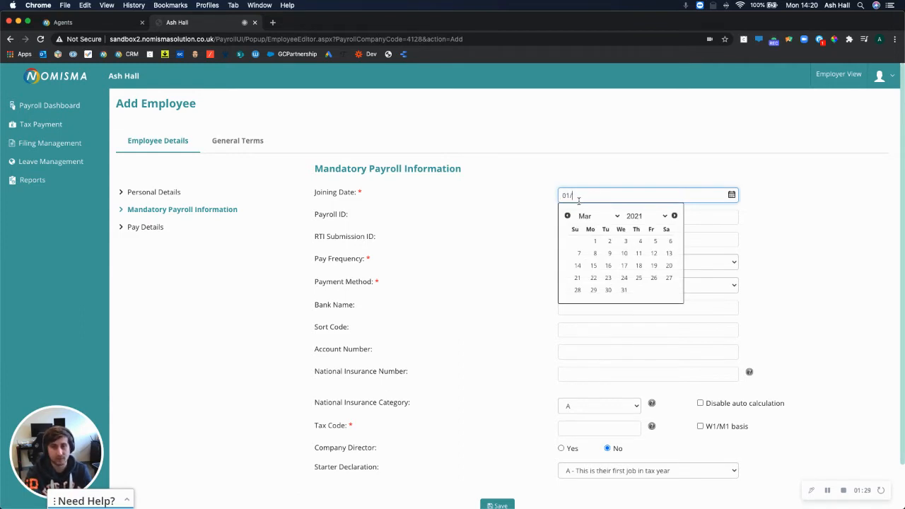
{"action": "key", "text": "Tab"}
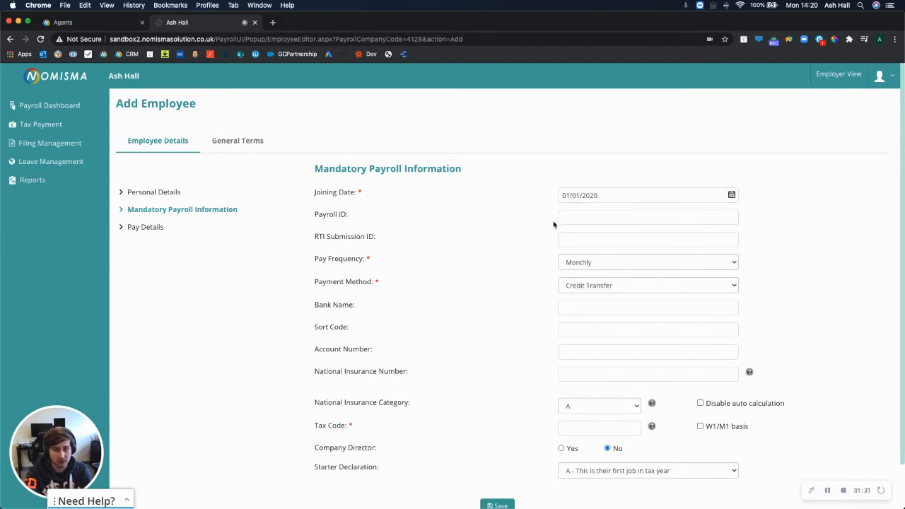
{"action": "left_click", "coordinate": [570, 217]}
{"action": "type", "text": "100"}
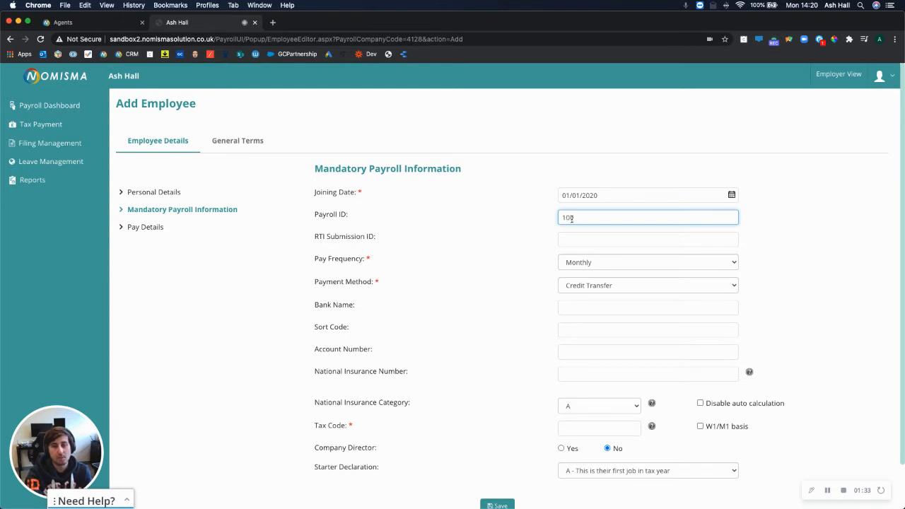
{"action": "type", "text": "100"}
{"action": "left_click", "coordinate": [555, 251]}
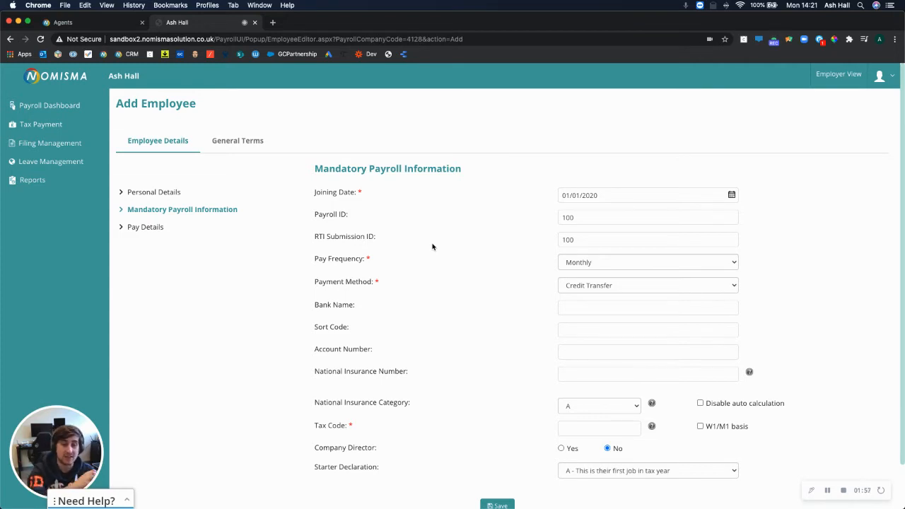
Bring up the Pay Frequency choices
{"action": "scroll", "coordinate": [444, 259], "scroll_direction": "down", "scroll_amount": 2}
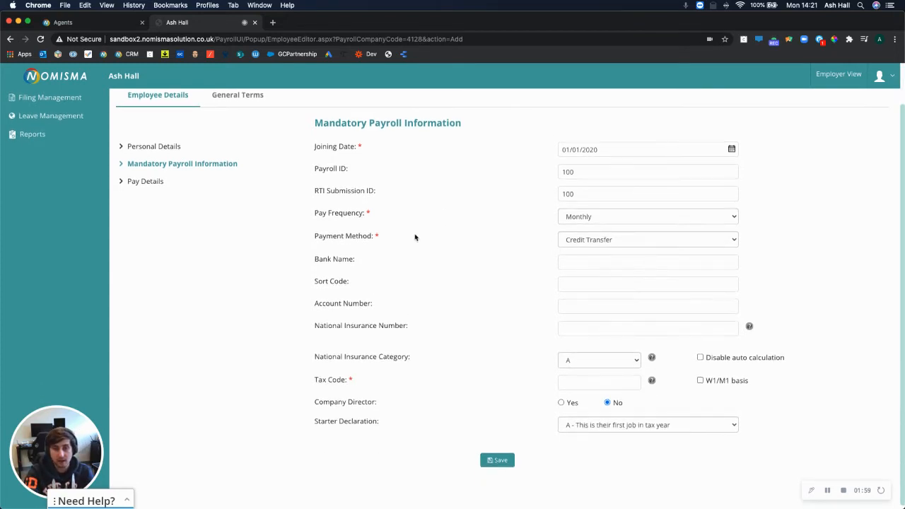
{"action": "left_click_drag", "start_coordinate": [320, 216], "coordinate": [381, 227]}
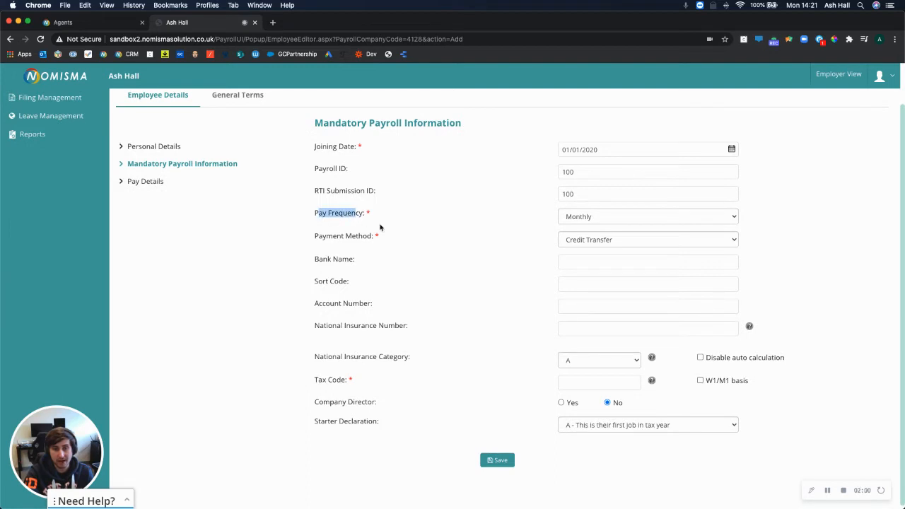
{"action": "left_click", "coordinate": [606, 221]}
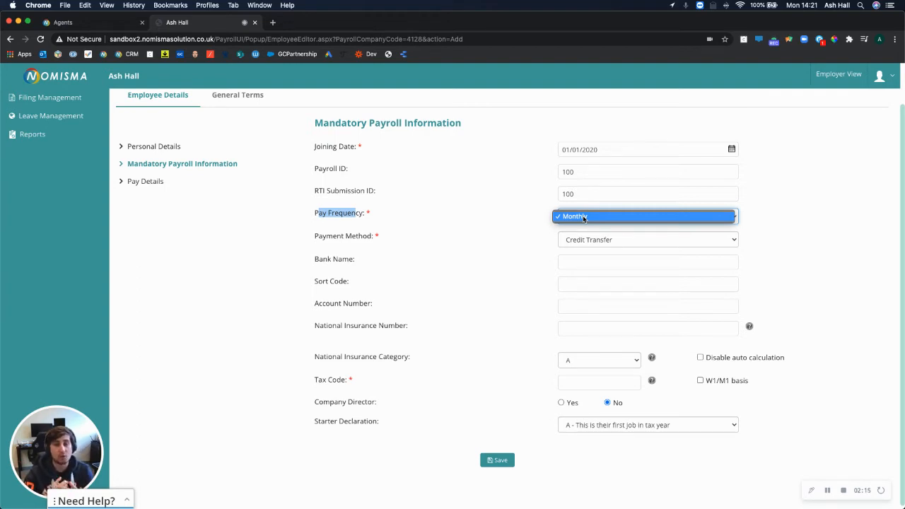
Choose Monthly pay frequency with Credit Transfer as the payment method
{"action": "left_click", "coordinate": [584, 218]}
{"action": "left_click", "coordinate": [574, 243]}
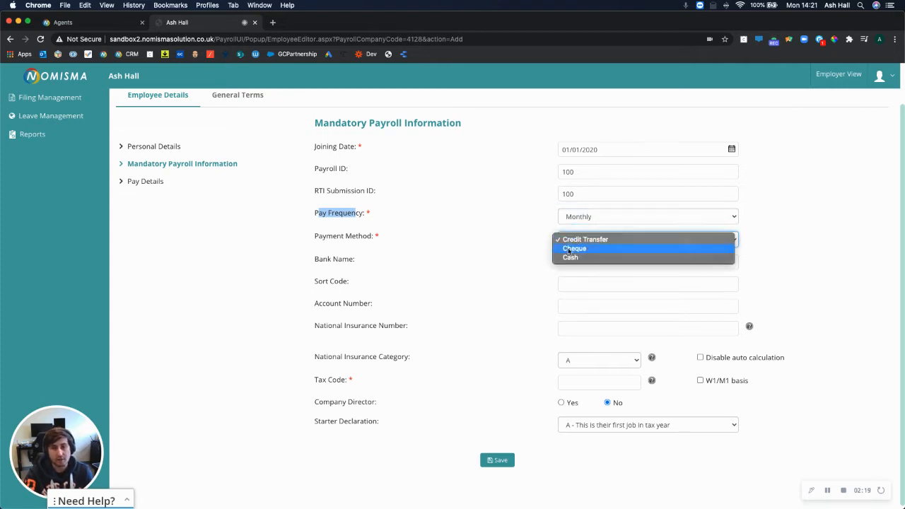
{"action": "left_click", "coordinate": [596, 263]}
Enter bank name Natwest along with the employee's sort code and account number
{"action": "left_click", "coordinate": [596, 263]}
{"action": "type", "text": "101010"}
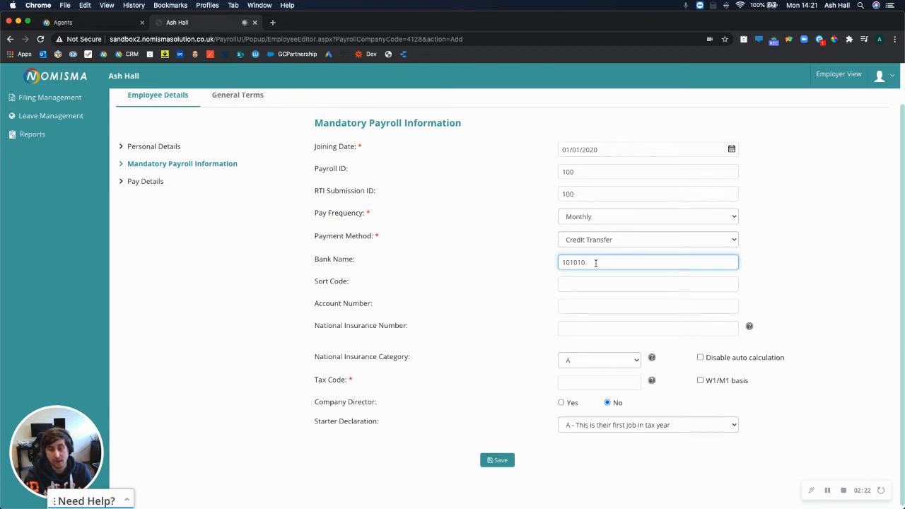
{"action": "key", "text": "super+a"}
{"action": "type", "text": "Natwest"}
{"action": "key", "text": "Tab"}
{"action": "type", "text": "10"}
{"action": "key", "text": "Tab"}
{"action": "left_click", "coordinate": [601, 281]}
{"action": "type", "text": "1010"}
{"action": "key", "text": "Tab"}
{"action": "type", "text": "2"}
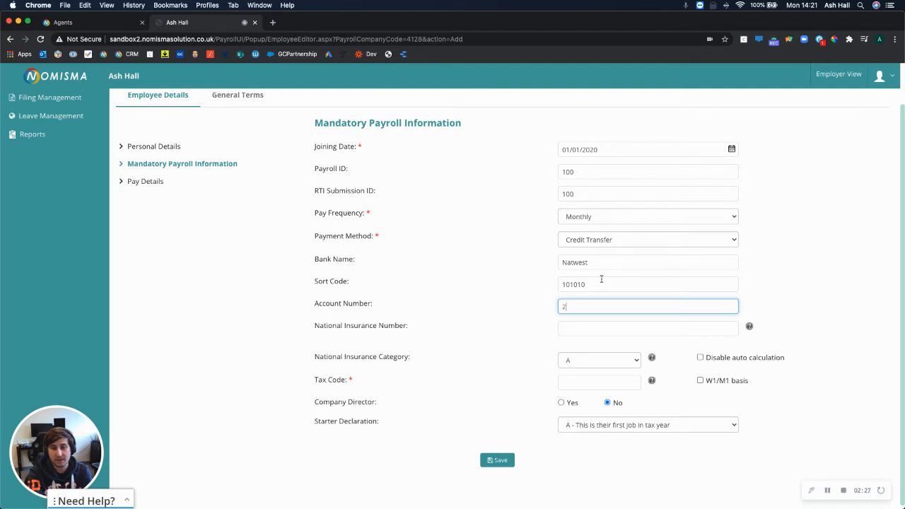
{"action": "type", "text": "9191929"}
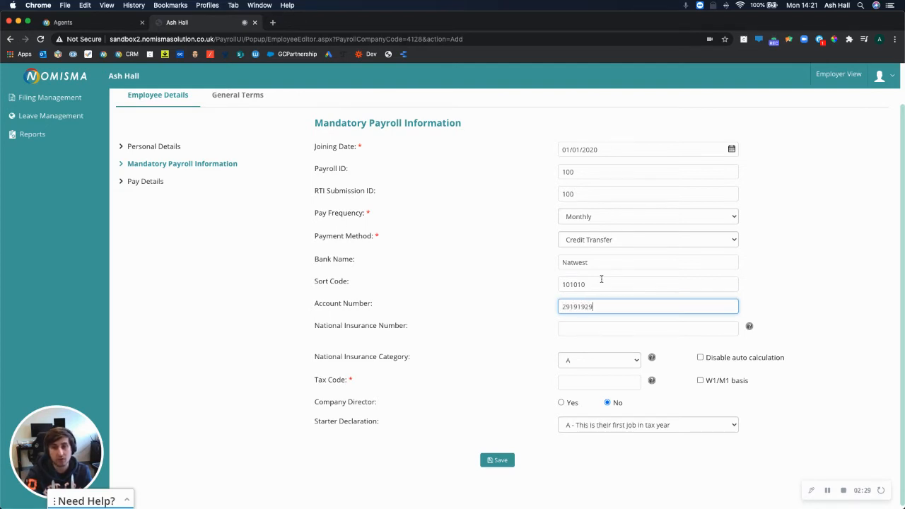
{"action": "left_click", "coordinate": [478, 306]}
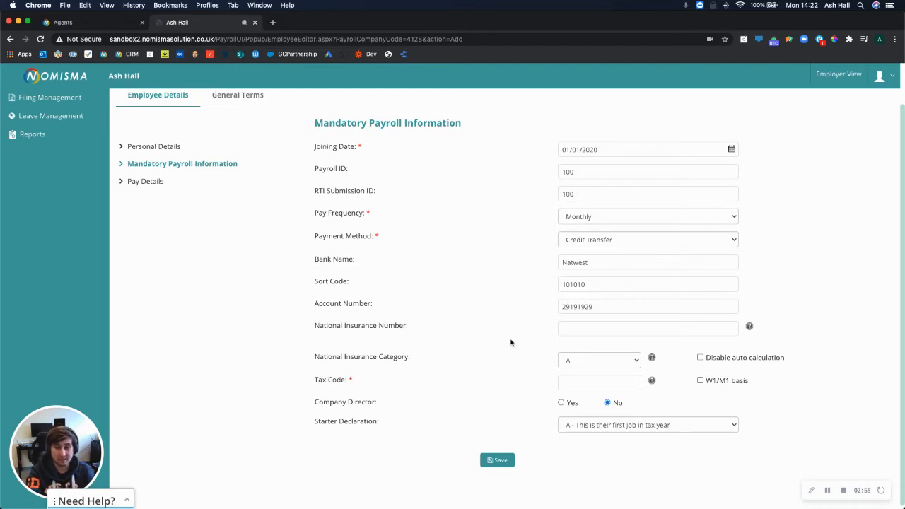
Enter tax code 1250L and save to create the employee
{"action": "scroll", "coordinate": [517, 351], "scroll_direction": "down", "scroll_amount": 1}
{"action": "left_click", "coordinate": [571, 377]}
{"action": "type", "text": "1250L"}
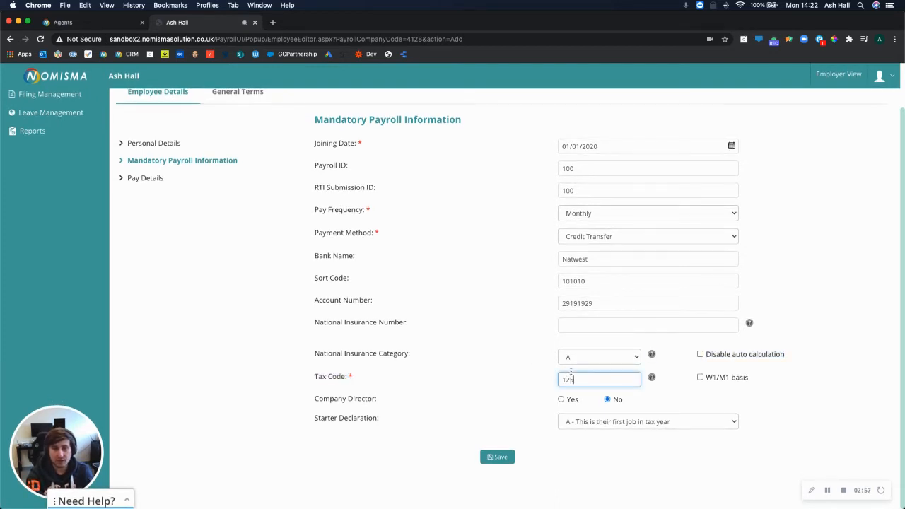
{"action": "left_click", "coordinate": [542, 384]}
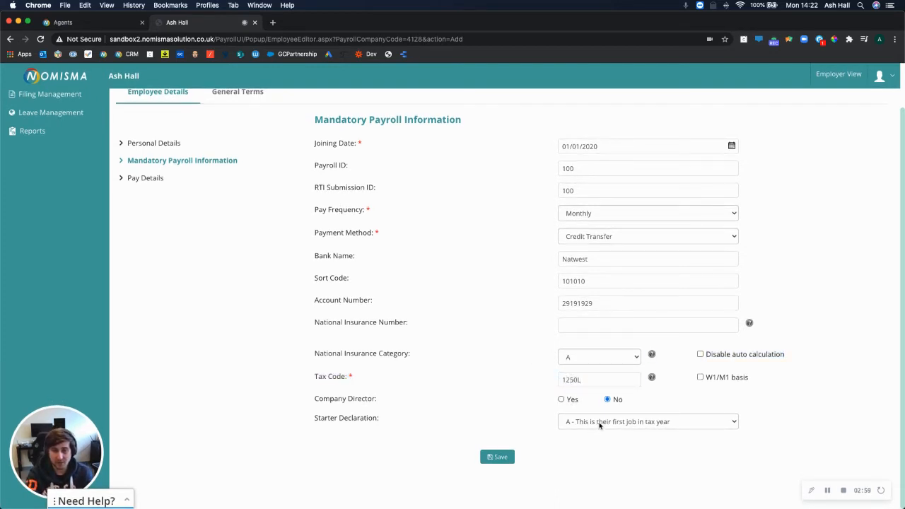
{"action": "left_click", "coordinate": [509, 459]}
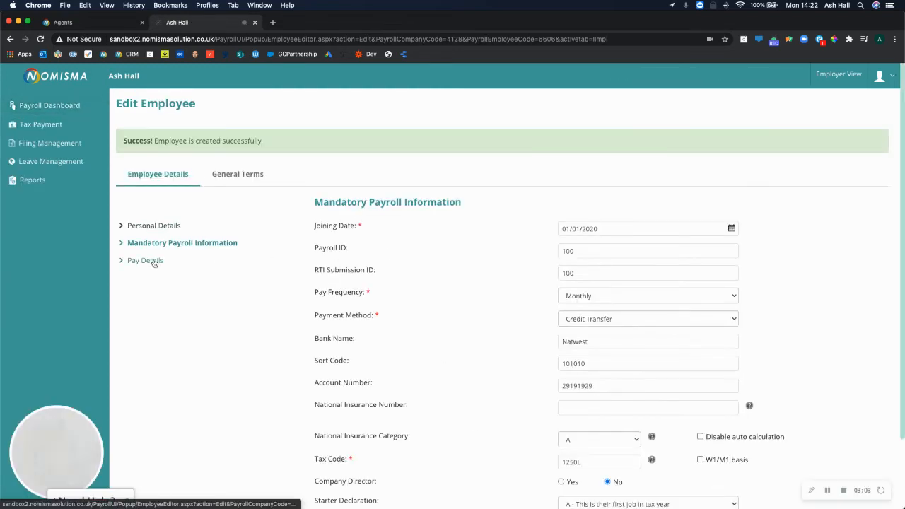
In Pay Details, set 40 weekly hours and leave the portal login username blank
{"action": "left_click", "coordinate": [153, 261]}
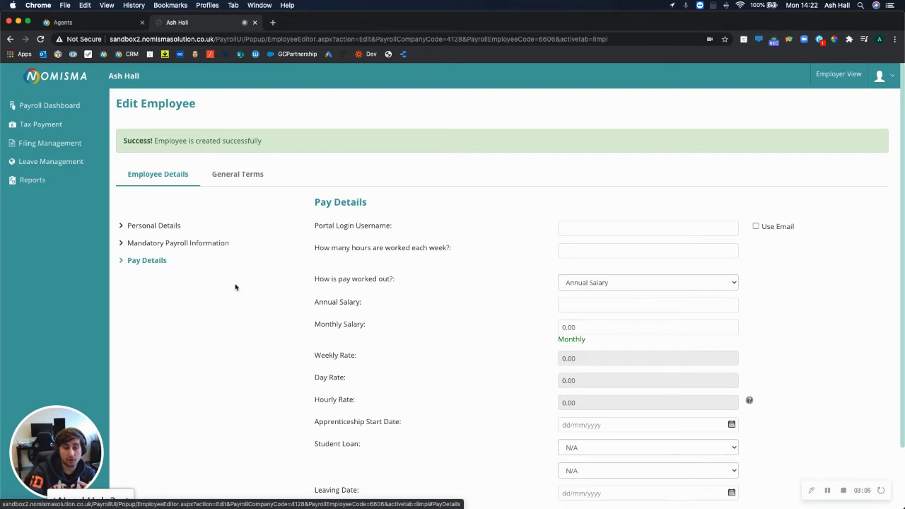
{"action": "scroll", "coordinate": [329, 301], "scroll_direction": "down", "scroll_amount": 2}
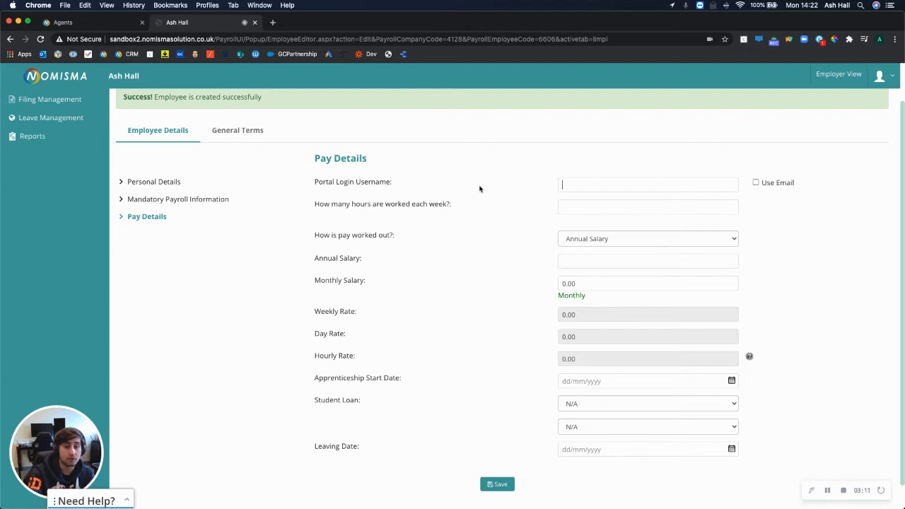
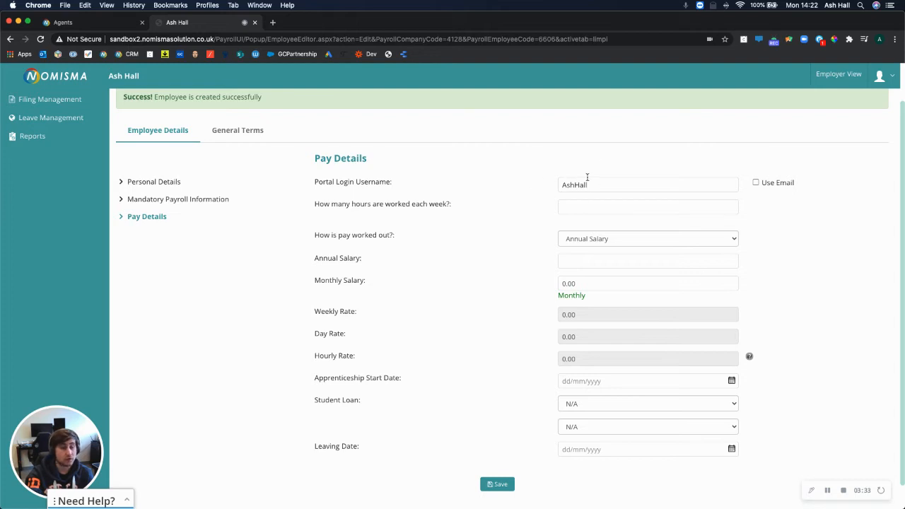
{"action": "left_click", "coordinate": [755, 182]}
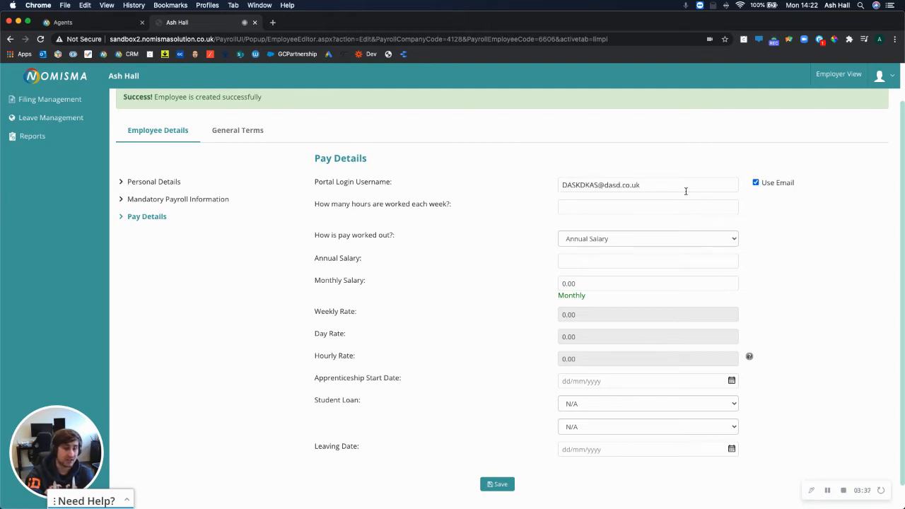
{"action": "left_click_drag", "start_coordinate": [686, 191], "coordinate": [506, 182]}
{"action": "key", "text": "BackSpace"}
{"action": "double_click", "coordinate": [756, 183]}
{"action": "left_click", "coordinate": [596, 206]}
{"action": "type", "text": "40"}
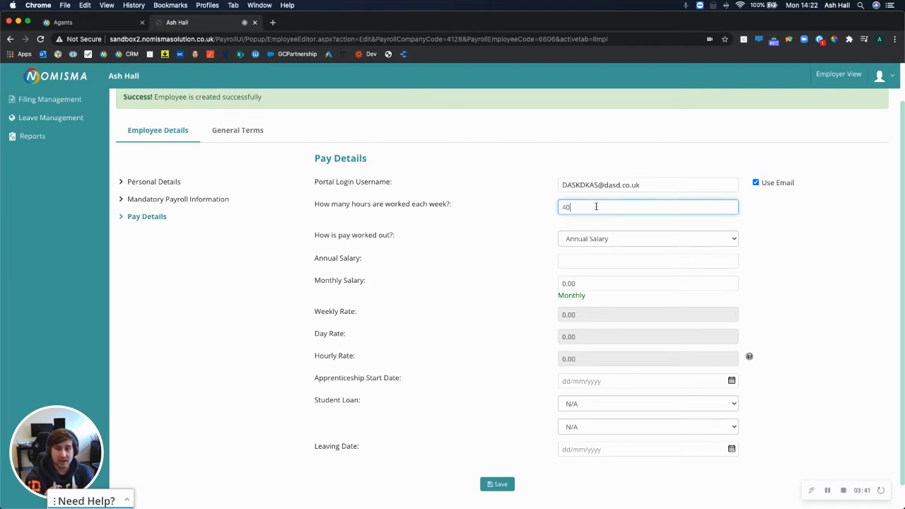
{"action": "left_click", "coordinate": [755, 183]}
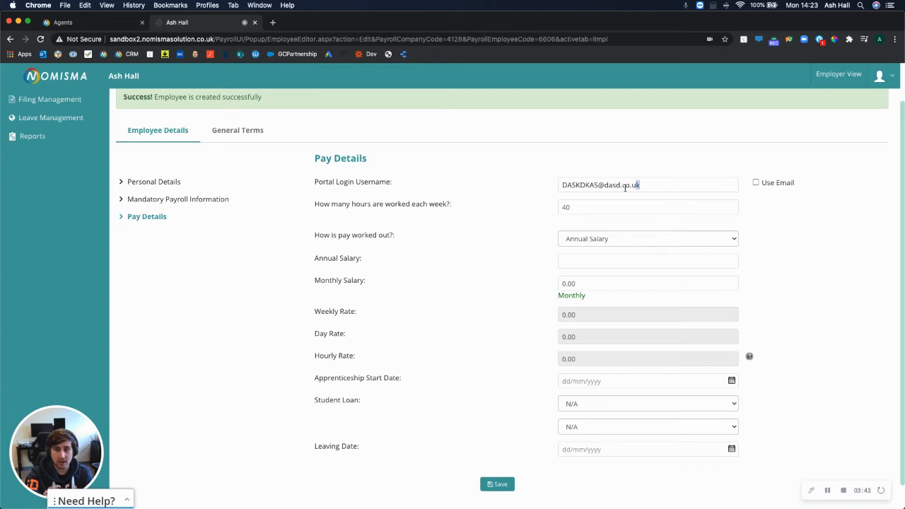
{"action": "left_click_drag", "start_coordinate": [638, 184], "coordinate": [542, 185]}
{"action": "key", "text": "BackSpace"}
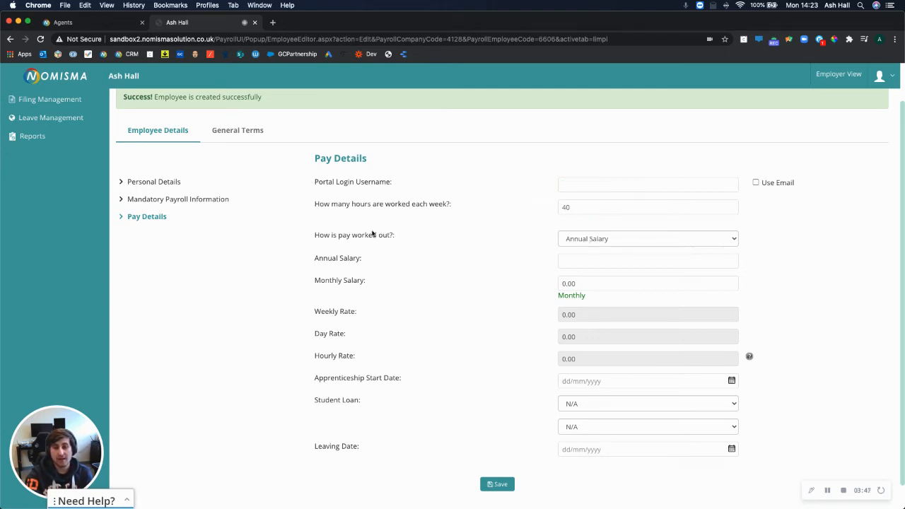
Work pay out as Annual Salary and enter a 125000 salary
{"action": "left_click", "coordinate": [623, 239]}
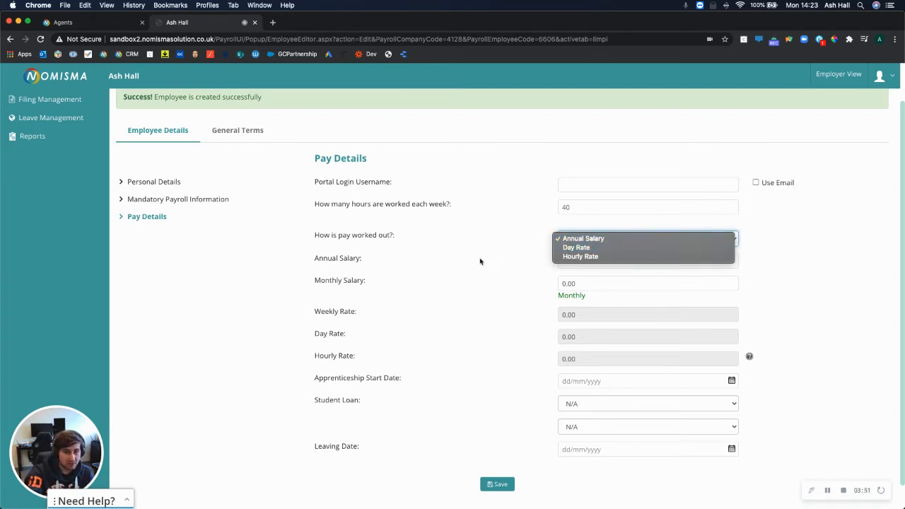
{"action": "left_click", "coordinate": [582, 271]}
{"action": "left_click", "coordinate": [579, 266]}
{"action": "type", "text": "125000"}
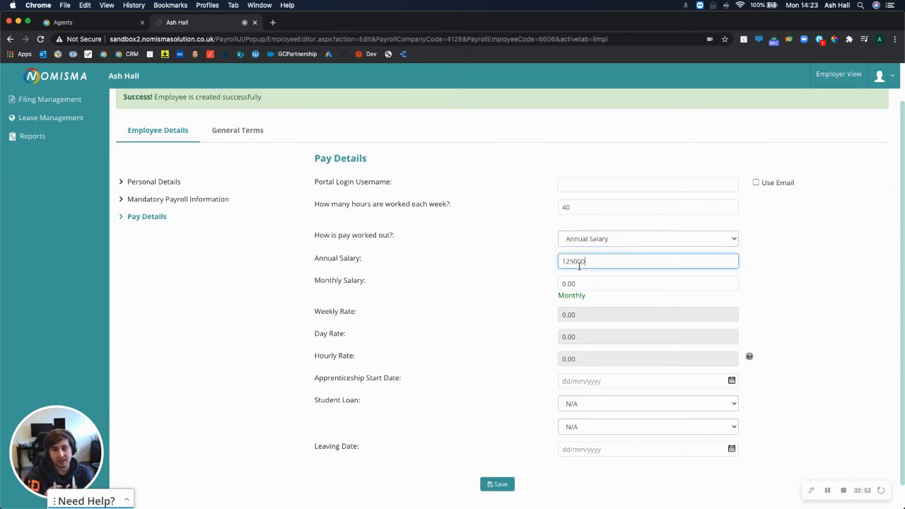
{"action": "left_click", "coordinate": [495, 307]}
Select Student Loan 1 plus a Post Graduate Loan and save the pay details
{"action": "scroll", "coordinate": [557, 375], "scroll_direction": "down", "scroll_amount": 1}
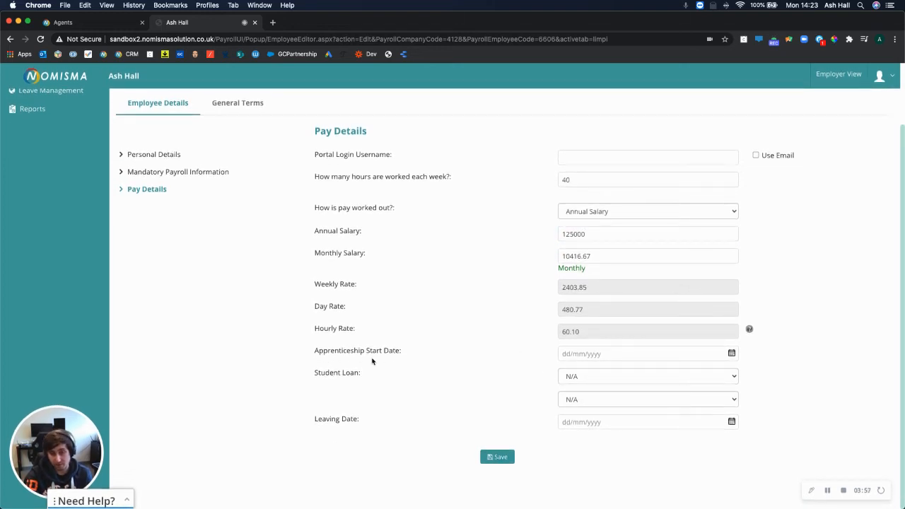
{"action": "left_click", "coordinate": [581, 377]}
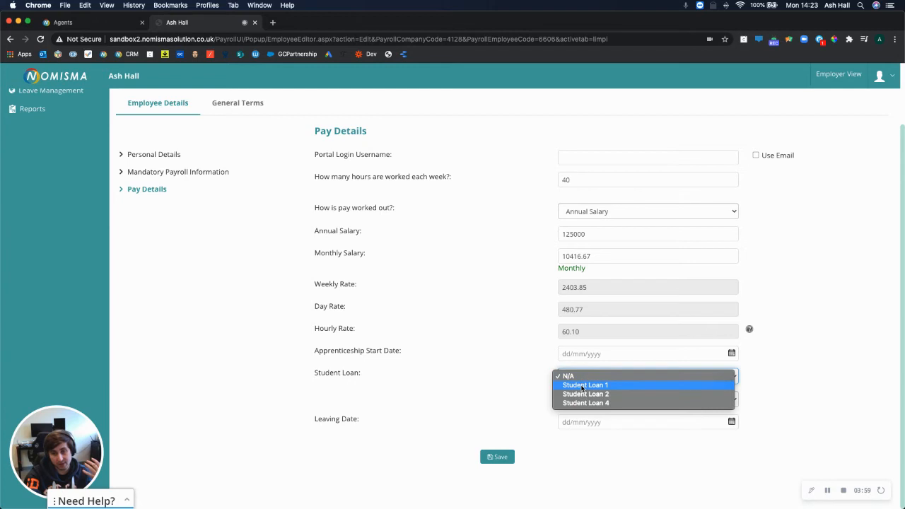
{"action": "key", "text": "Escape"}
{"action": "left_click", "coordinate": [581, 399]}
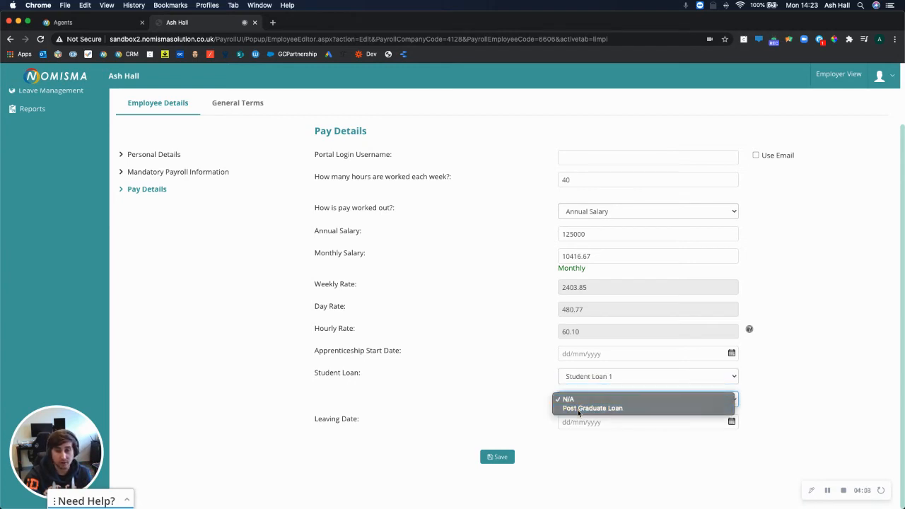
{"action": "left_click", "coordinate": [579, 409]}
{"action": "left_click", "coordinate": [497, 456]}
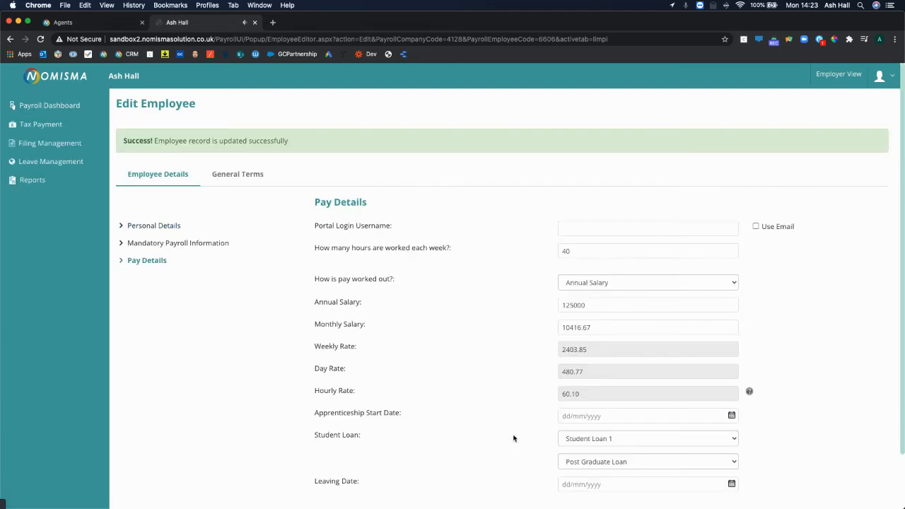
Open the company's Common Contractual Terms under General Terms and check the leave year start
{"action": "left_click", "coordinate": [258, 177]}
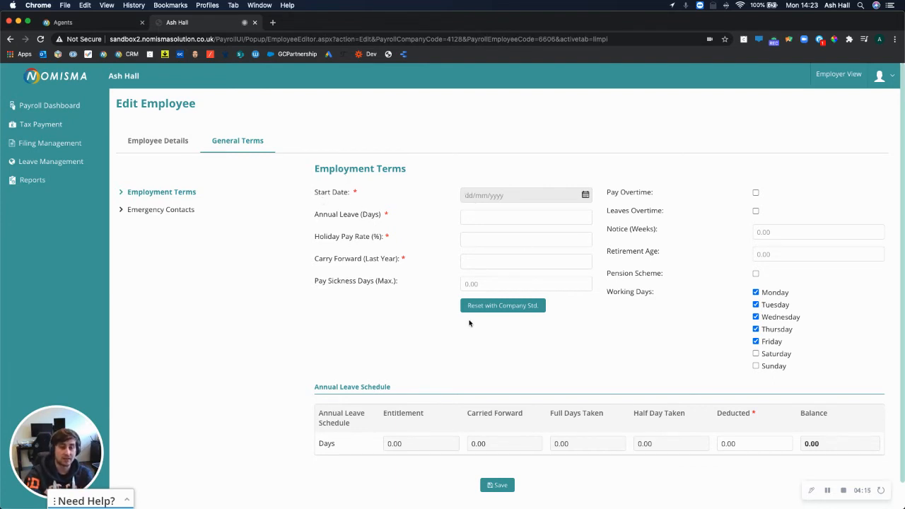
{"action": "left_click", "coordinate": [65, 105]}
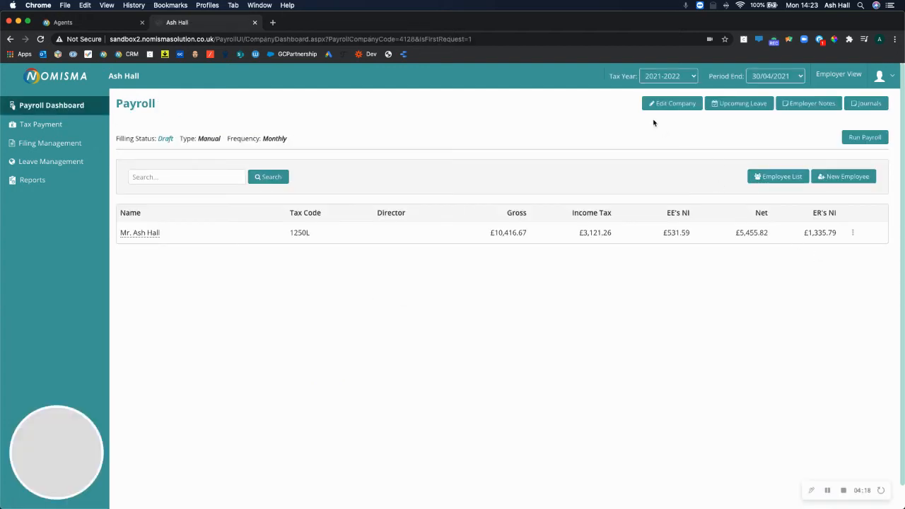
{"action": "left_click", "coordinate": [663, 107]}
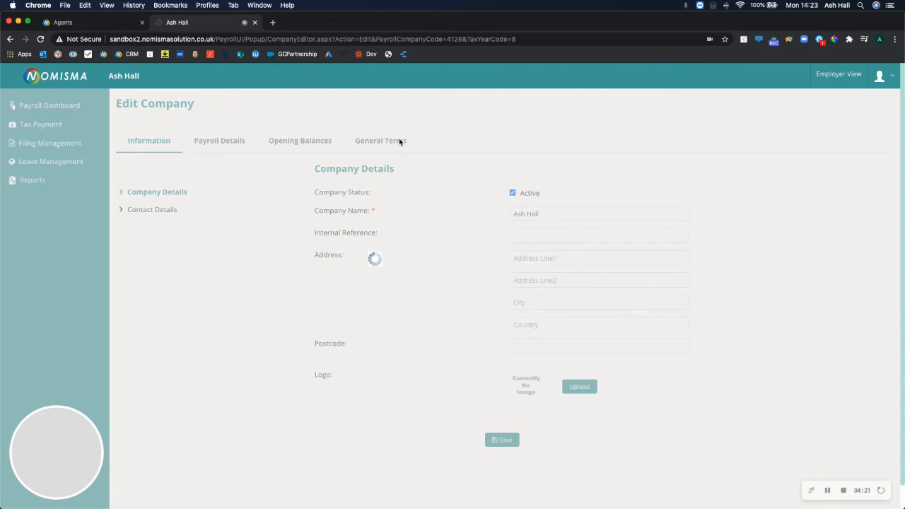
{"action": "left_click", "coordinate": [382, 142]}
{"action": "left_click", "coordinate": [131, 213]}
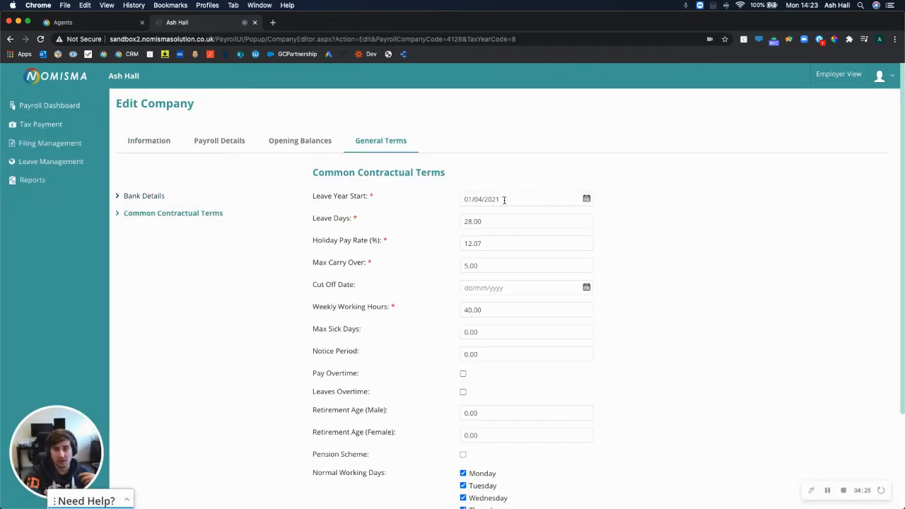
{"action": "left_click", "coordinate": [497, 199]}
{"action": "left_click", "coordinate": [398, 221]}
Save the 28-day, 12.07% holiday terms and overwrite them onto existing employees
{"action": "scroll", "coordinate": [425, 318], "scroll_direction": "down", "scroll_amount": 4}
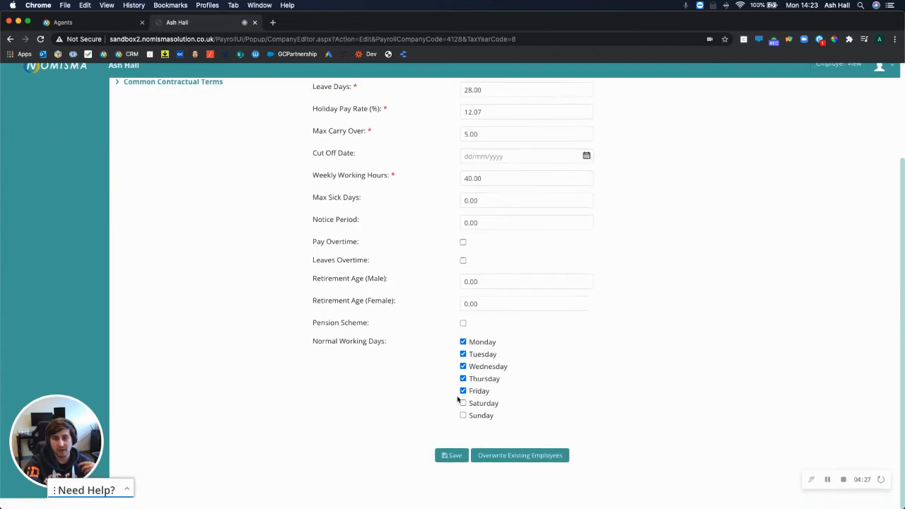
{"action": "left_click", "coordinate": [442, 465]}
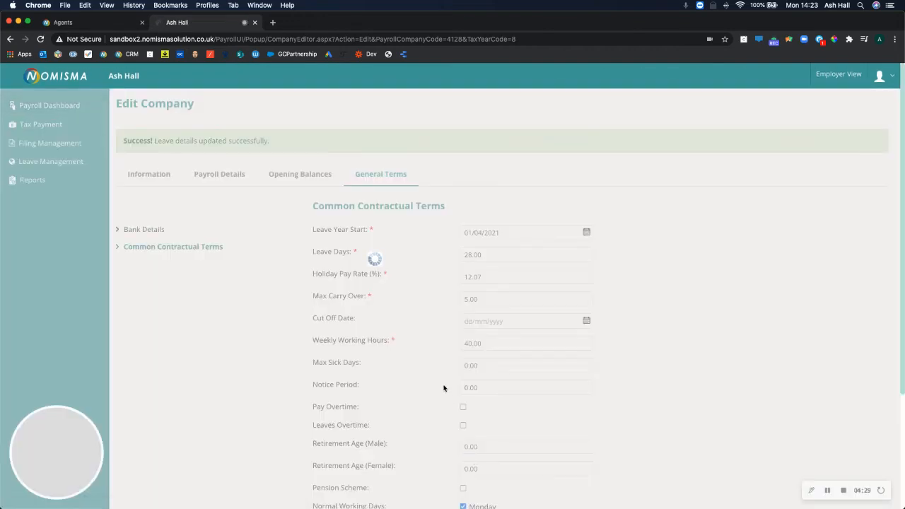
{"action": "scroll", "coordinate": [444, 388], "scroll_direction": "down", "scroll_amount": 4}
{"action": "left_click", "coordinate": [520, 468]}
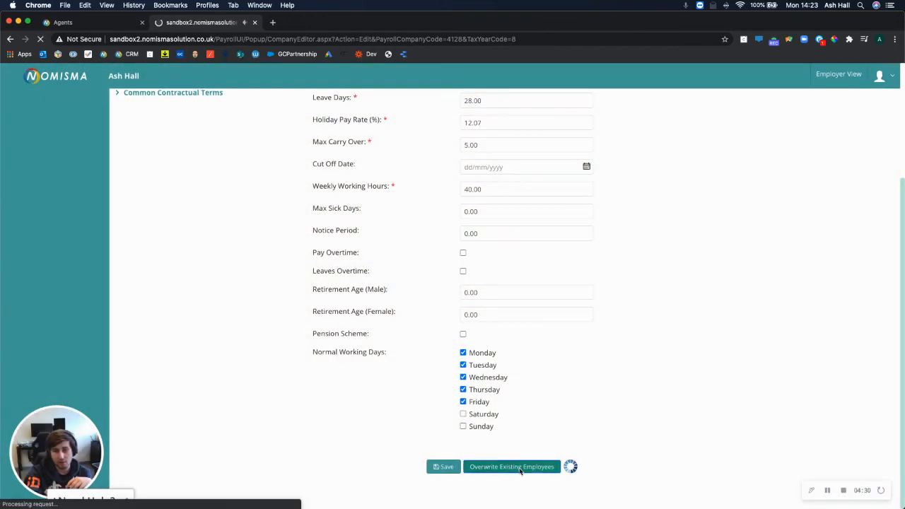
{"action": "left_click", "coordinate": [21, 105]}
{"action": "left_click", "coordinate": [852, 233]}
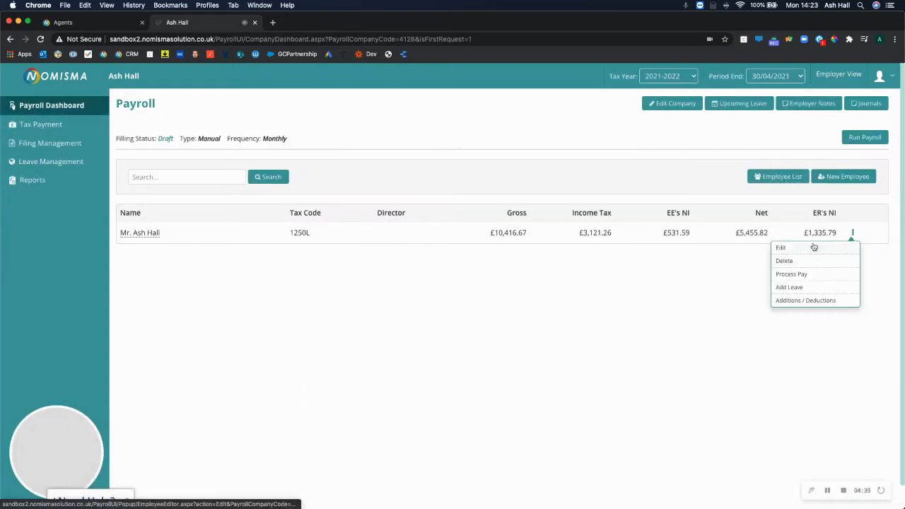
Open the employee's General Terms and review the 28 annual leave days and holiday pay rate
{"action": "left_click", "coordinate": [803, 247]}
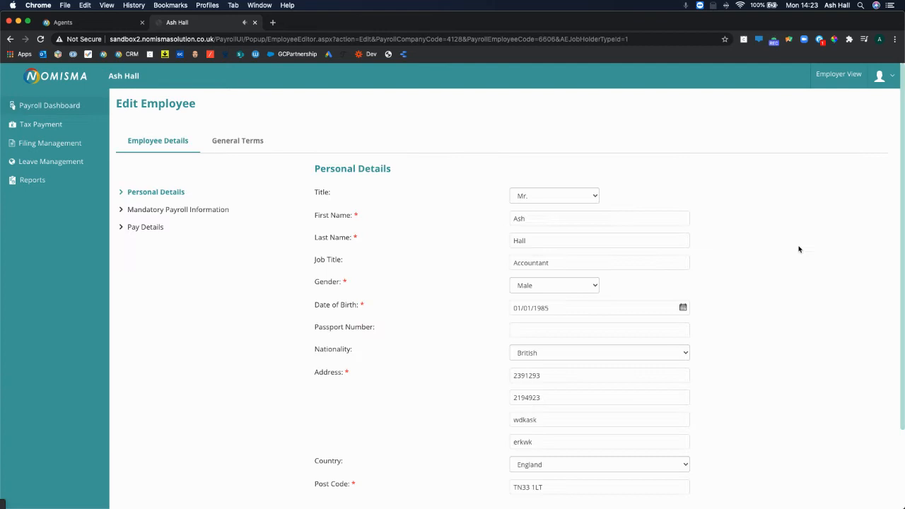
{"action": "left_click", "coordinate": [235, 139]}
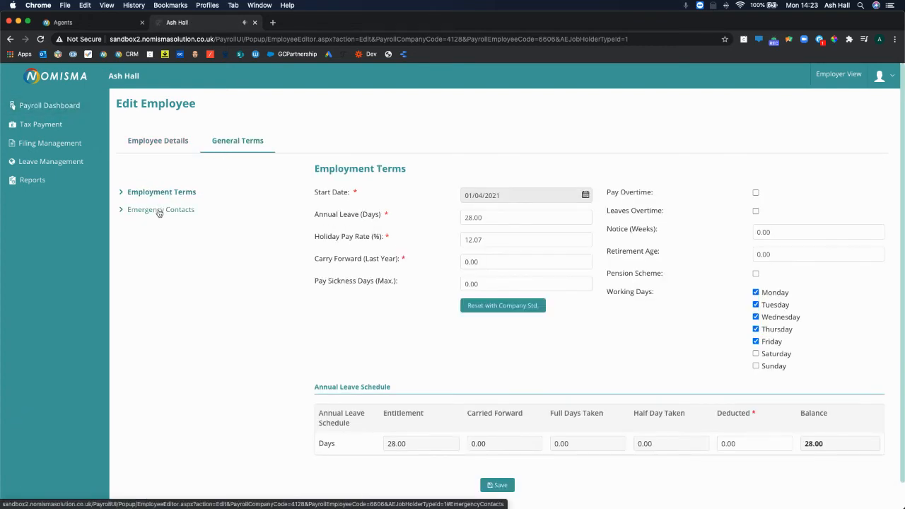
{"action": "left_click", "coordinate": [479, 217]}
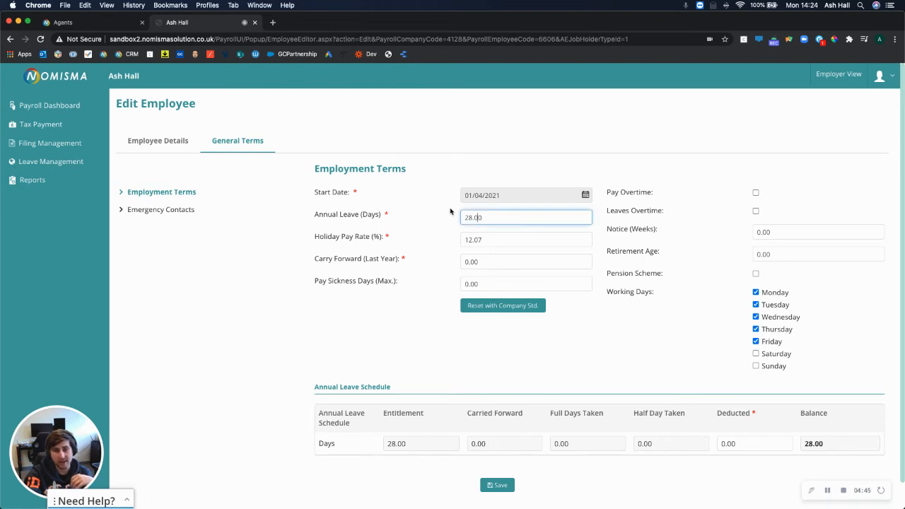
{"action": "key", "text": "Tab"}
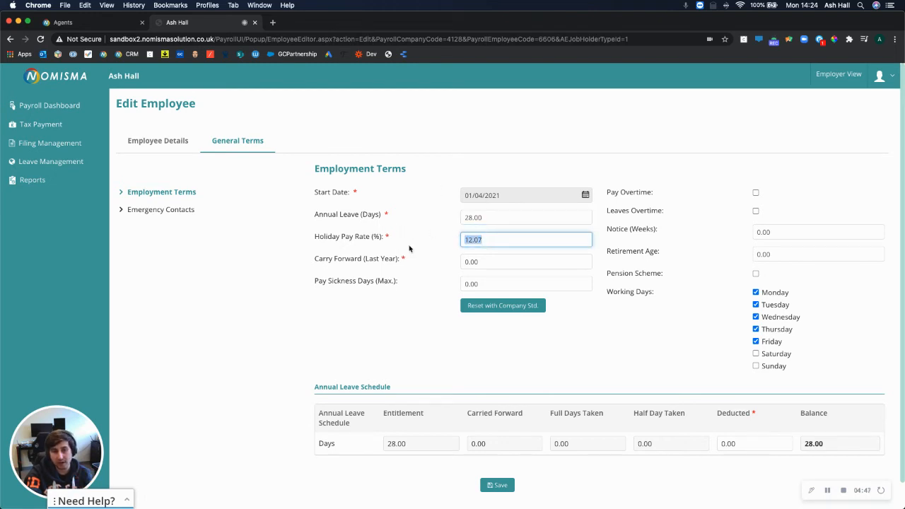
{"action": "left_click", "coordinate": [409, 250]}
Review carry-forward leave and Monday–Friday working days, then save the employment terms
{"action": "left_click_drag", "start_coordinate": [494, 264], "coordinate": [324, 260]}
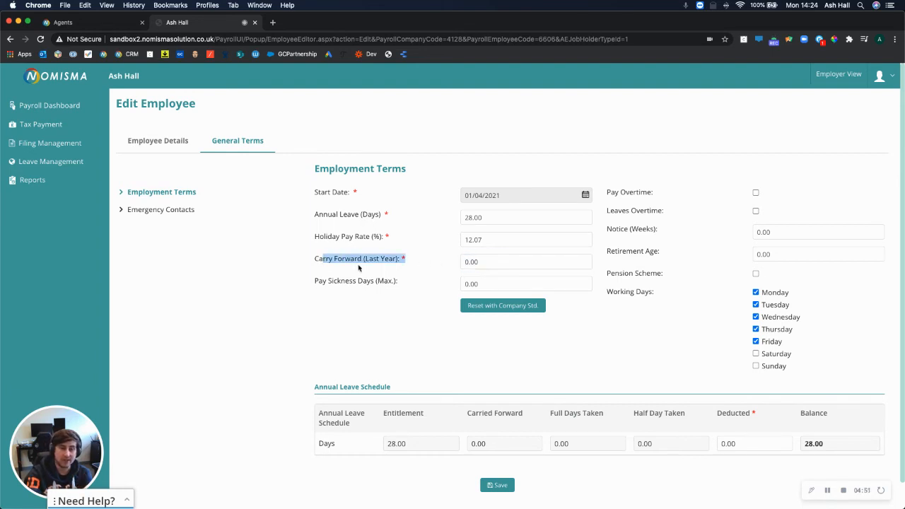
{"action": "left_click", "coordinate": [406, 272]}
{"action": "left_click_drag", "start_coordinate": [488, 446], "coordinate": [471, 447]}
{"action": "left_click", "coordinate": [419, 351]}
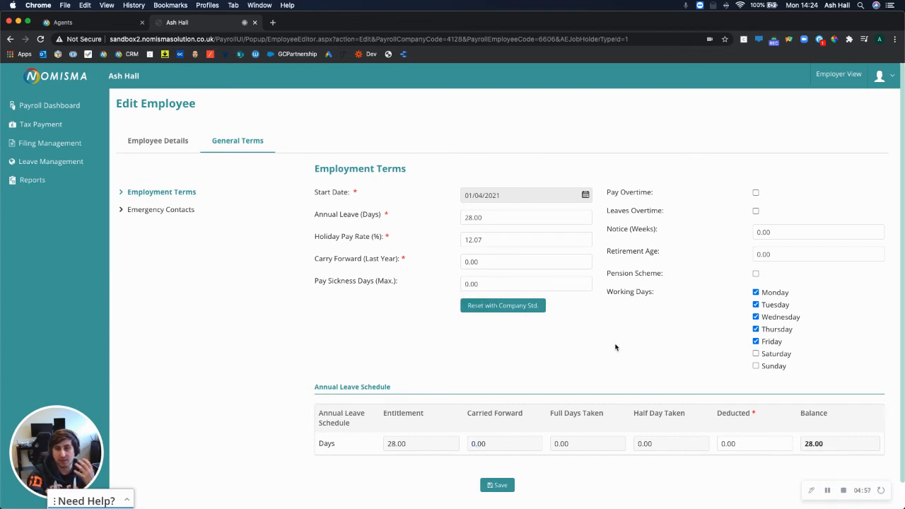
{"action": "left_click_drag", "start_coordinate": [665, 300], "coordinate": [618, 299]}
{"action": "left_click", "coordinate": [650, 331]}
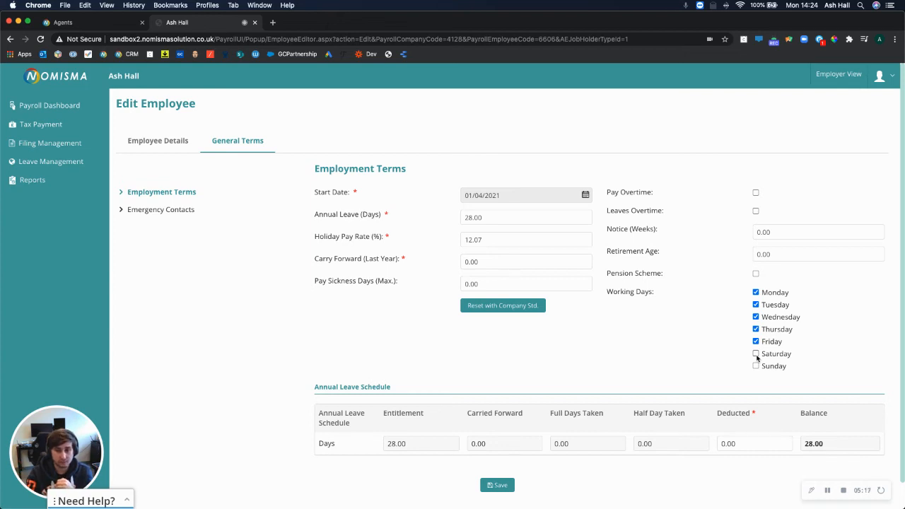
{"action": "scroll", "coordinate": [545, 396], "scroll_direction": "down", "scroll_amount": 1}
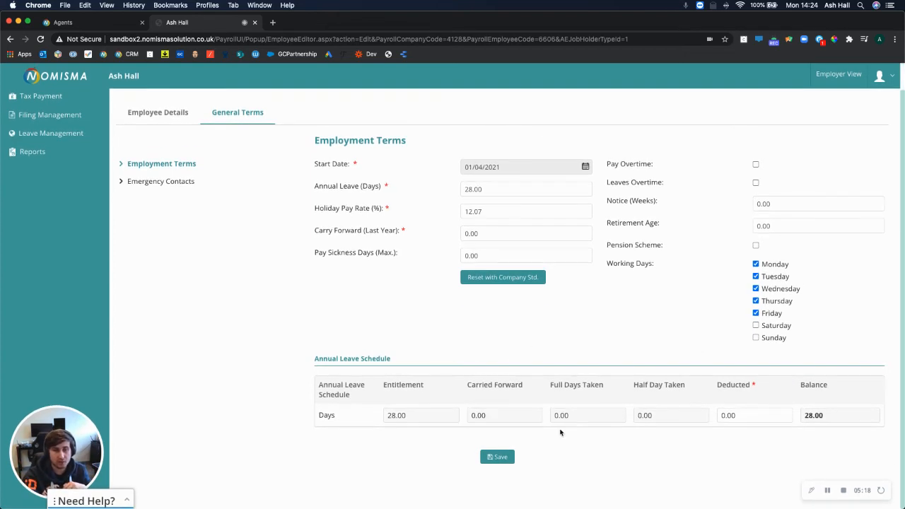
{"action": "left_click", "coordinate": [497, 456]}
In Emergency Contacts, enter the contact's name and the relationship Mother
{"action": "left_click", "coordinate": [176, 242]}
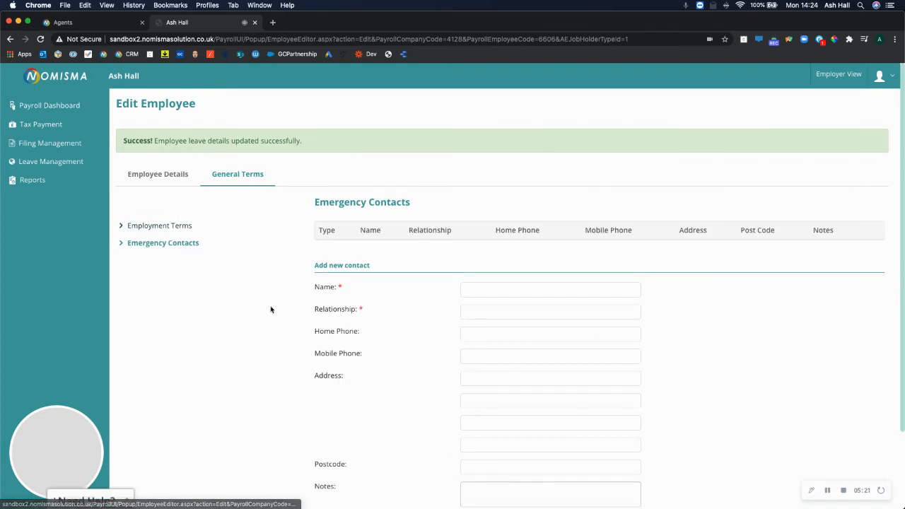
{"action": "scroll", "coordinate": [411, 297], "scroll_direction": "down", "scroll_amount": 3}
{"action": "left_click", "coordinate": [498, 210]}
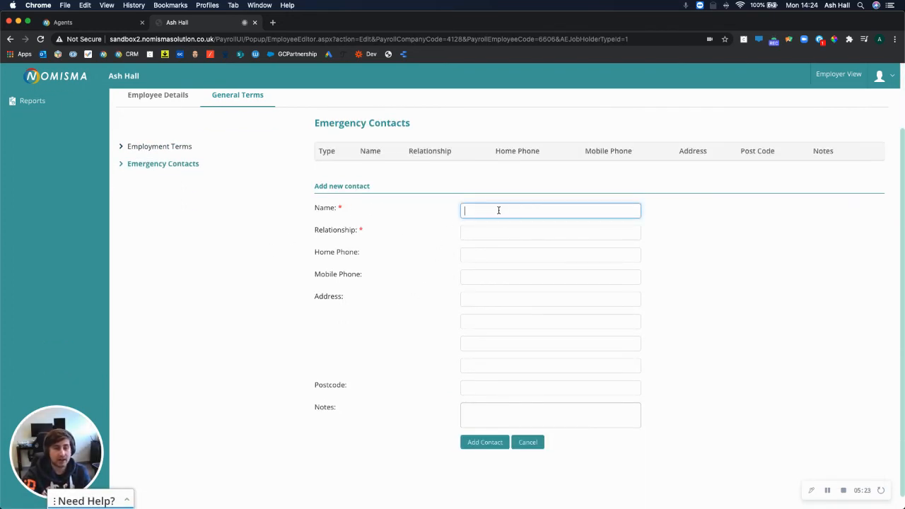
{"action": "type", "text": "sdasldl"}
{"action": "key", "text": "Tab"}
{"action": "type", "text": "as"}
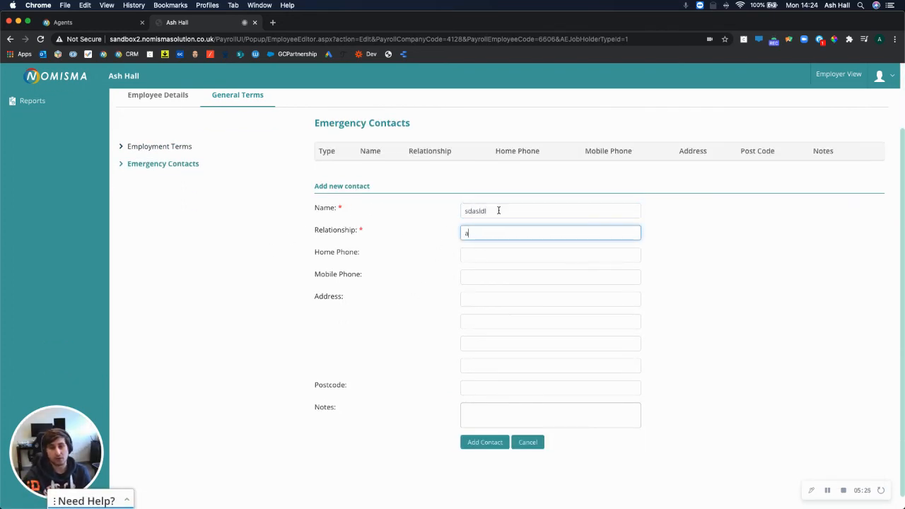
{"action": "type", "text": "Mother"}
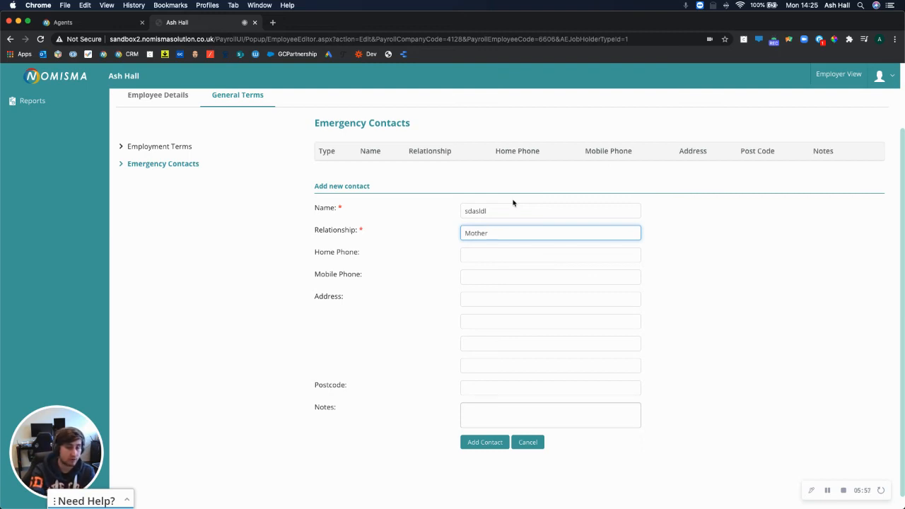
Enter the contact's home and mobile phone numbers
{"action": "left_click", "coordinate": [478, 258]}
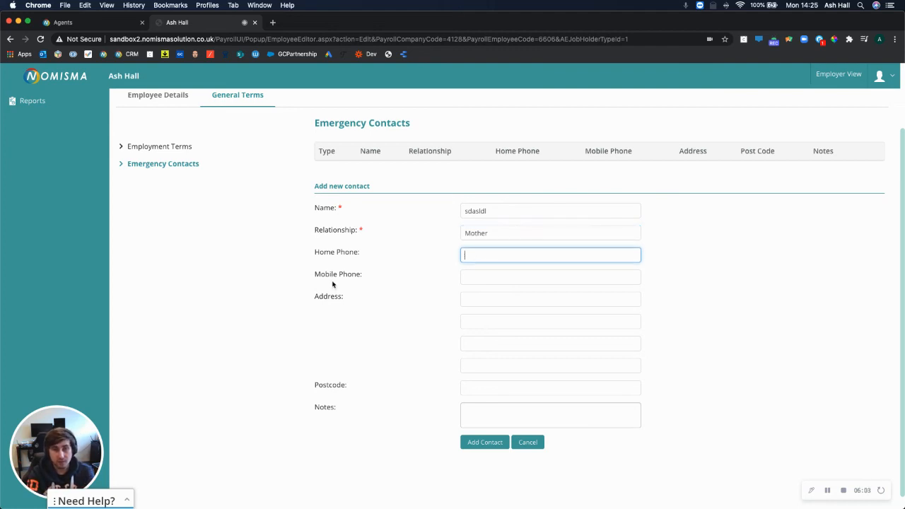
{"action": "type", "text": "923493294"}
{"action": "key", "text": "Tab"}
{"action": "type", "text": "5432499"}
Fill in the contact's four address lines and postcode
{"action": "key", "text": "Tab"}
{"action": "type", "text": "213232lsd"}
{"action": "key", "text": "Tab"}
{"action": "type", "text": "fkskdfksd"}
{"action": "key", "text": "Tab"}
{"action": "type", "text": "fdskfks"}
{"action": "key", "text": "Tab"}
{"action": "type", "text": "dsadkaskd"}
{"action": "key", "text": "Tab"}
{"action": "type", "text": "TN83"}
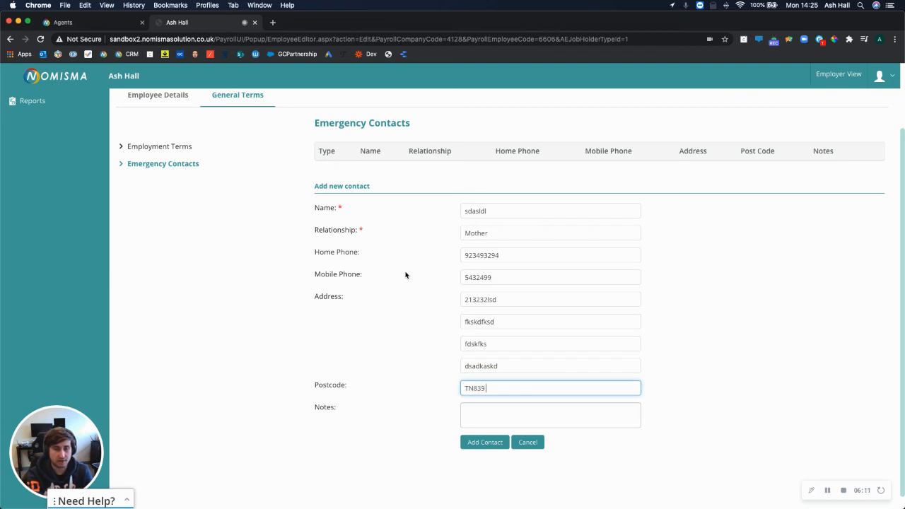
{"action": "type", "text": " 9LKJ"}
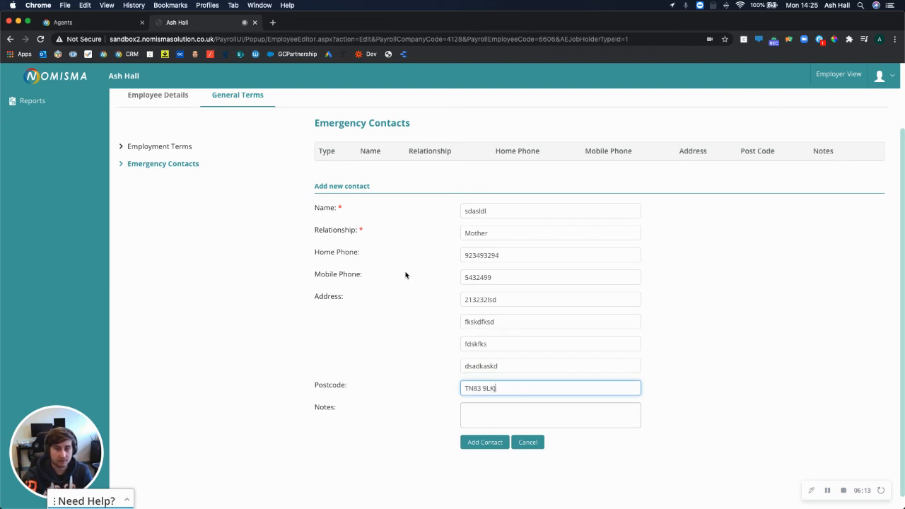
Add the note 'Only calls, no email', save the contact, and review it as Main Contact
{"action": "key", "text": "Tab"}
{"action": "type", "text": "Only calls, no email"}
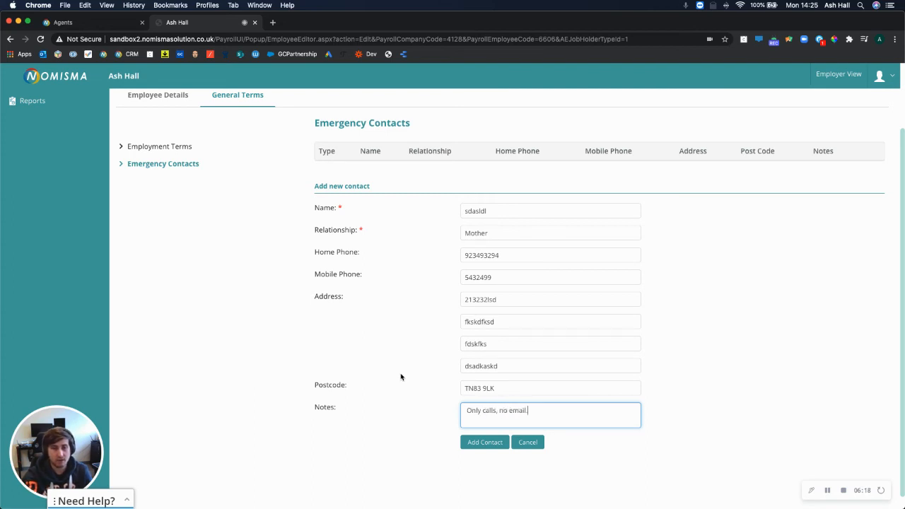
{"action": "left_click", "coordinate": [466, 446]}
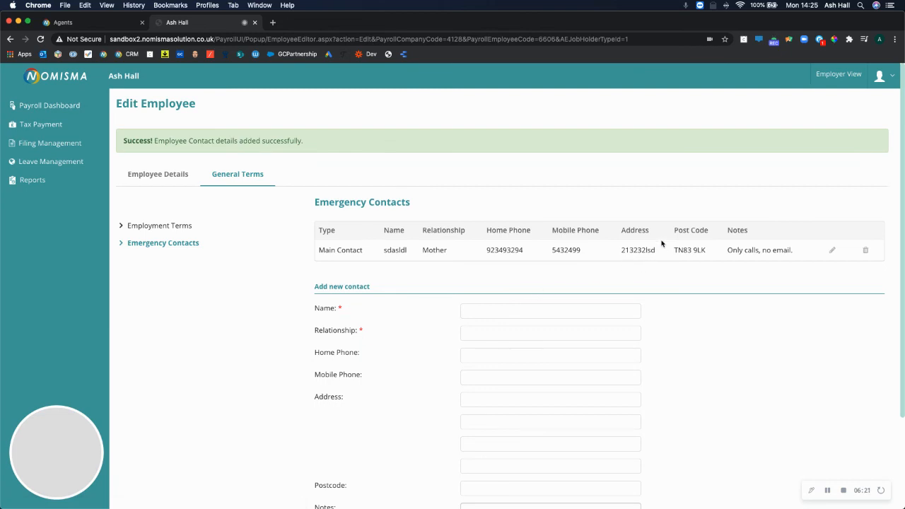
{"action": "left_click_drag", "start_coordinate": [777, 252], "coordinate": [383, 243]}
{"action": "left_click", "coordinate": [365, 277]}
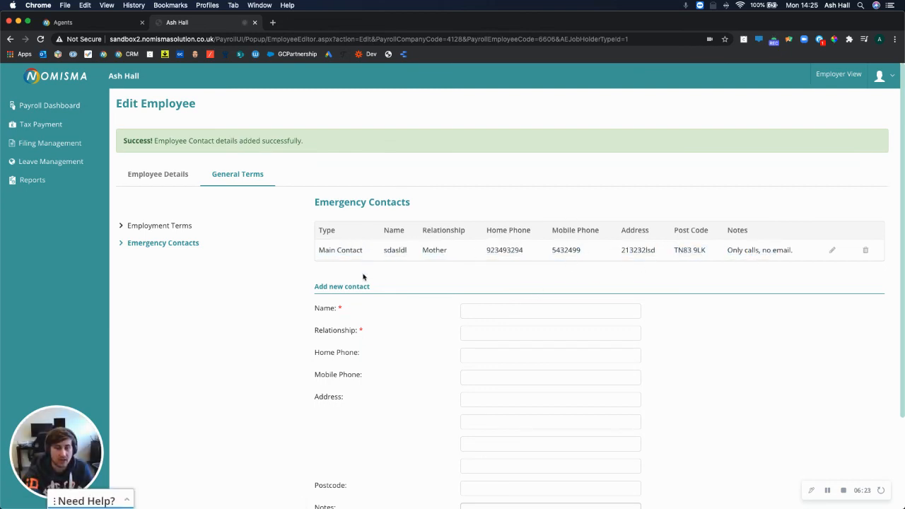
{"action": "scroll", "coordinate": [424, 312], "scroll_direction": "down", "scroll_amount": 3}
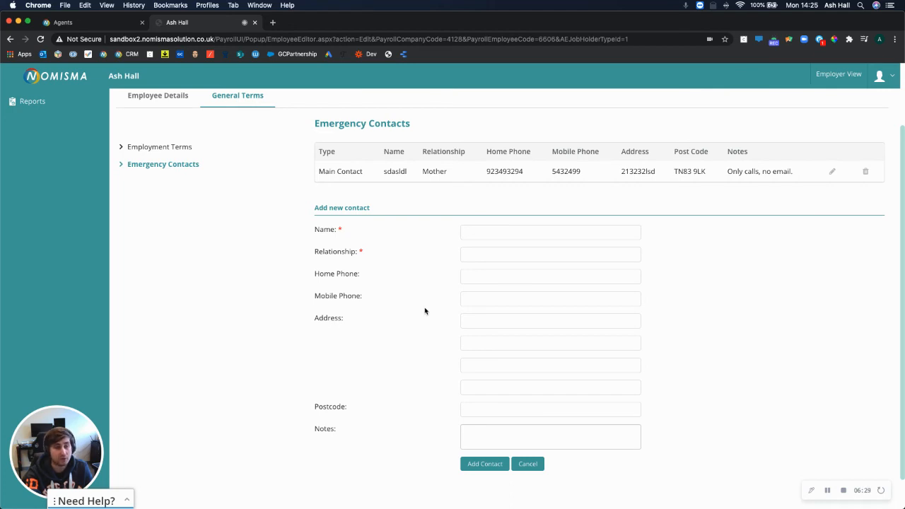
{"action": "scroll", "coordinate": [425, 311], "scroll_direction": "up", "scroll_amount": 3}
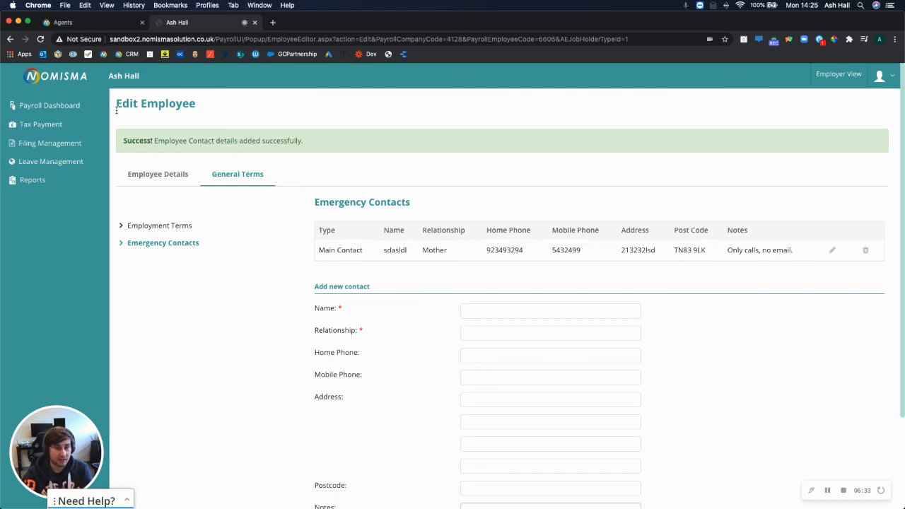
Review the employee's gross pay, income tax, NI and net pay on the Payroll Dashboard, then open their payroll page
{"action": "left_click", "coordinate": [75, 107]}
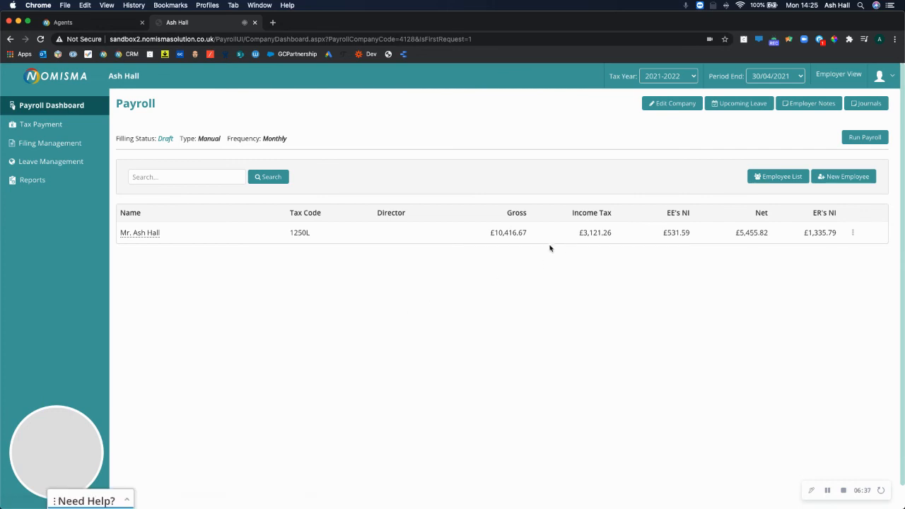
{"action": "left_click_drag", "start_coordinate": [499, 232], "coordinate": [527, 234]}
{"action": "left_click_drag", "start_coordinate": [587, 233], "coordinate": [607, 233]}
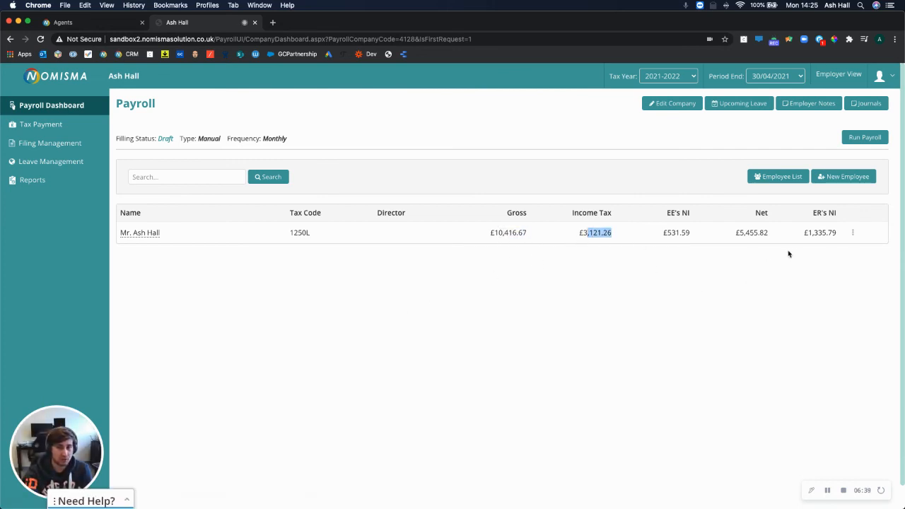
{"action": "left_click_drag", "start_coordinate": [837, 234], "coordinate": [576, 229]}
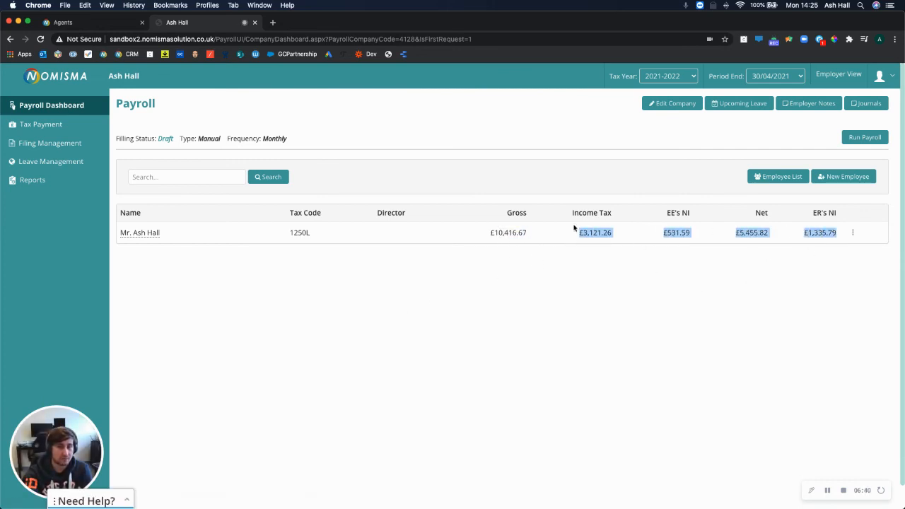
{"action": "left_click", "coordinate": [557, 300]}
{"action": "left_click", "coordinate": [151, 237]}
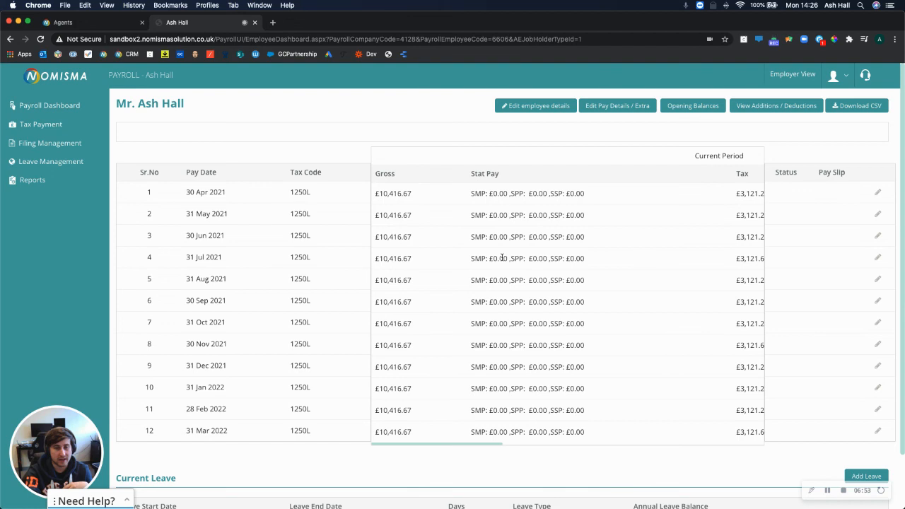
{"action": "scroll", "coordinate": [486, 254], "scroll_direction": "right", "scroll_amount": 5}
{"action": "scroll", "coordinate": [486, 257], "scroll_direction": "right", "scroll_amount": 8}
{"action": "scroll", "coordinate": [486, 259], "scroll_direction": "right", "scroll_amount": 8}
{"action": "mouse_move", "coordinate": [675, 444]}
{"action": "left_mouse_down"}
{"action": "mouse_move", "coordinate": [423, 447]}
{"action": "mouse_move", "coordinate": [684, 451]}
{"action": "left_mouse_up"}
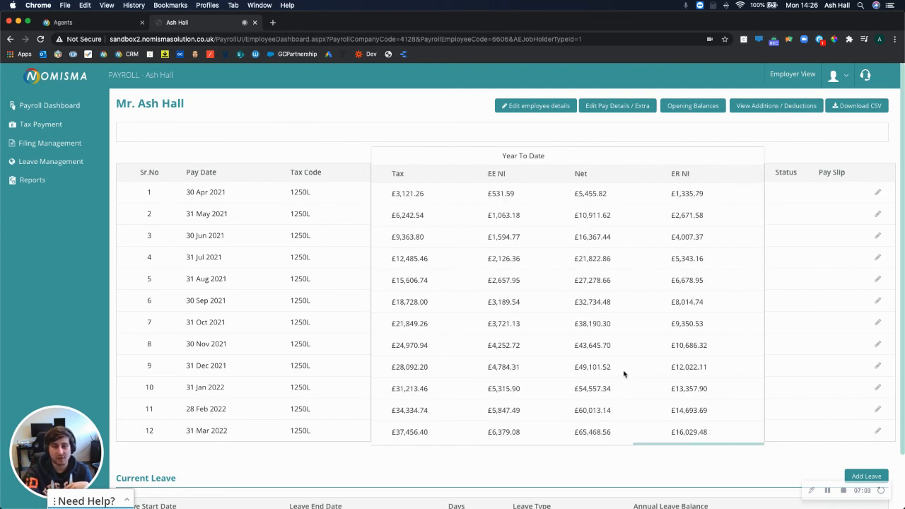
{"action": "scroll", "coordinate": [623, 374], "scroll_direction": "left", "scroll_amount": 8}
{"action": "scroll", "coordinate": [612, 377], "scroll_direction": "right", "scroll_amount": 4}
{"action": "scroll", "coordinate": [612, 377], "scroll_direction": "right", "scroll_amount": 5}
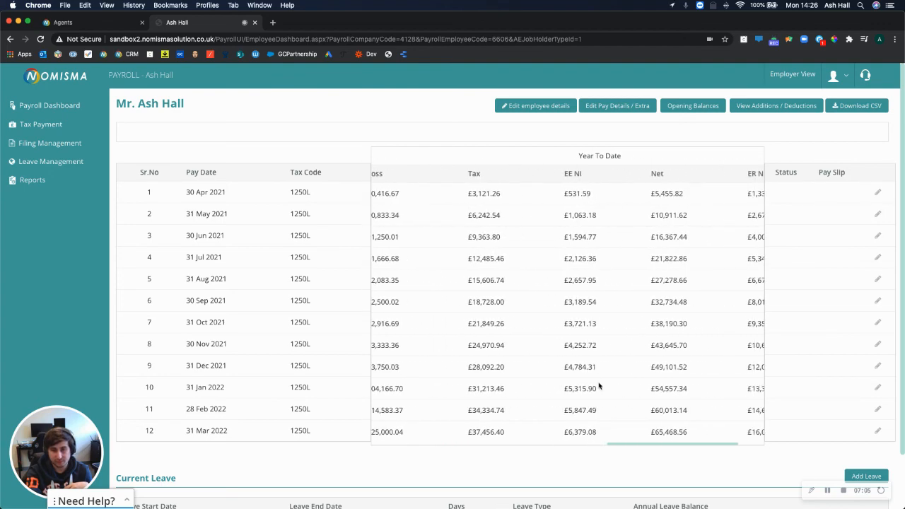
{"action": "scroll", "coordinate": [601, 385], "scroll_direction": "left", "scroll_amount": 8}
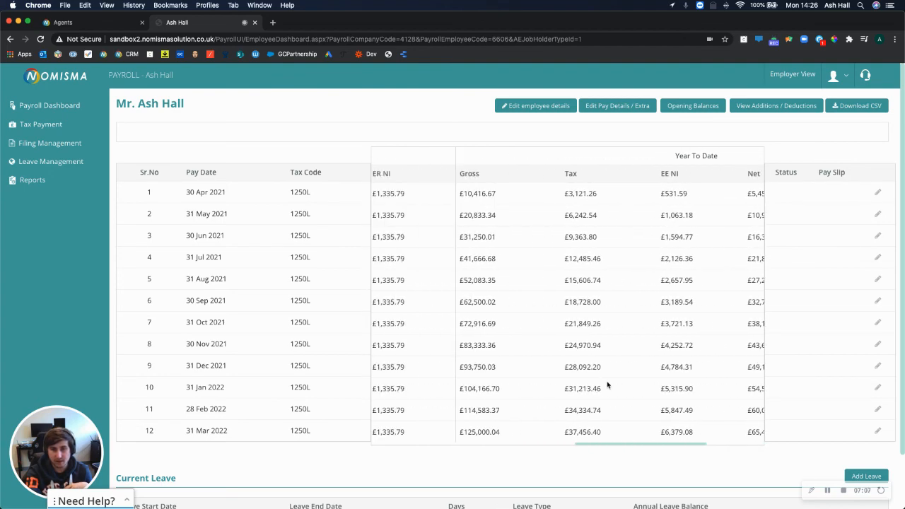
{"action": "scroll", "coordinate": [610, 385], "scroll_direction": "left", "scroll_amount": 5}
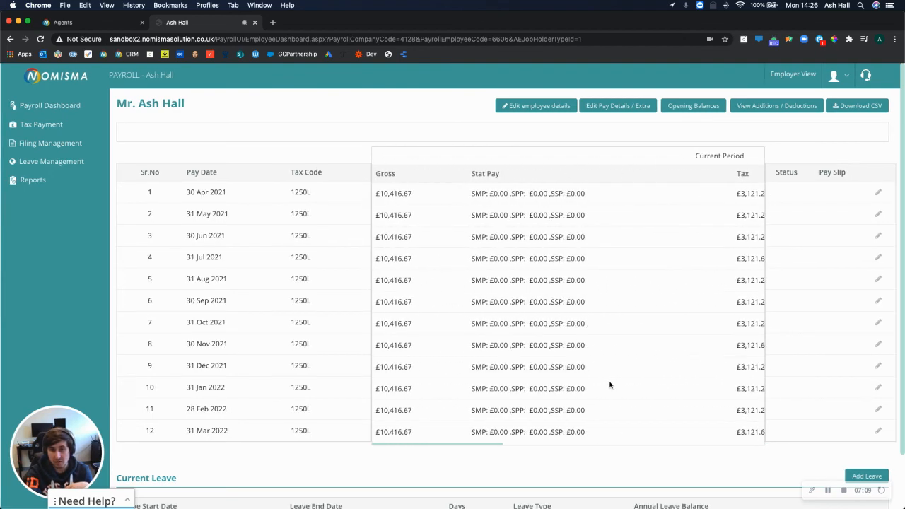